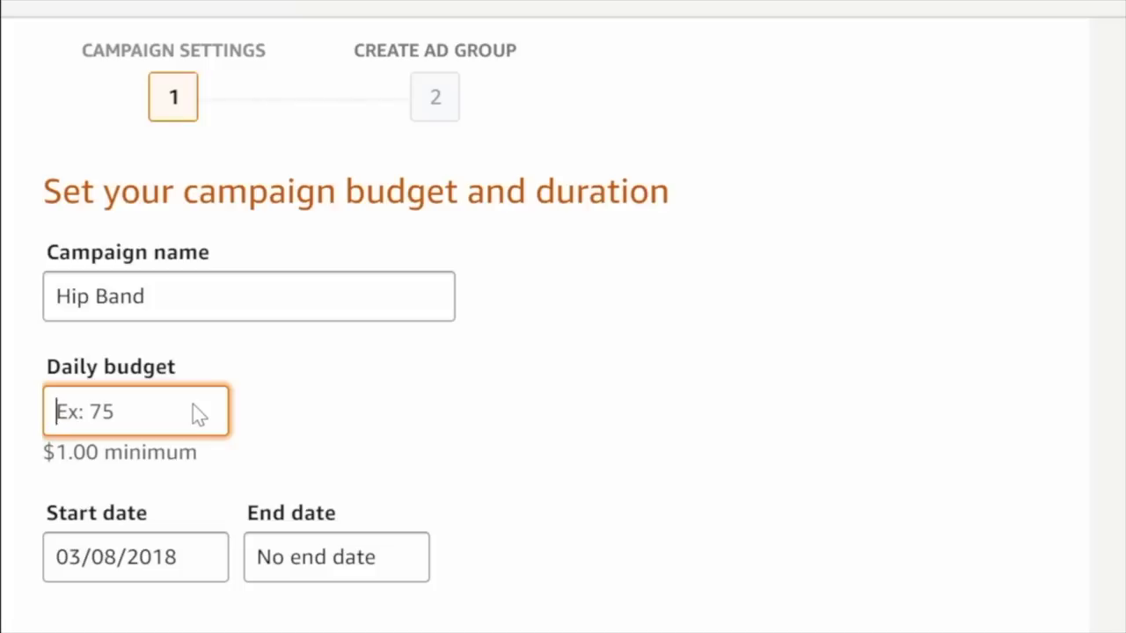
Give the Hip Band campaign a $10 daily budget with automatic targeting, and continue to the ad group setup.
{"action": "type", "text": "10"}
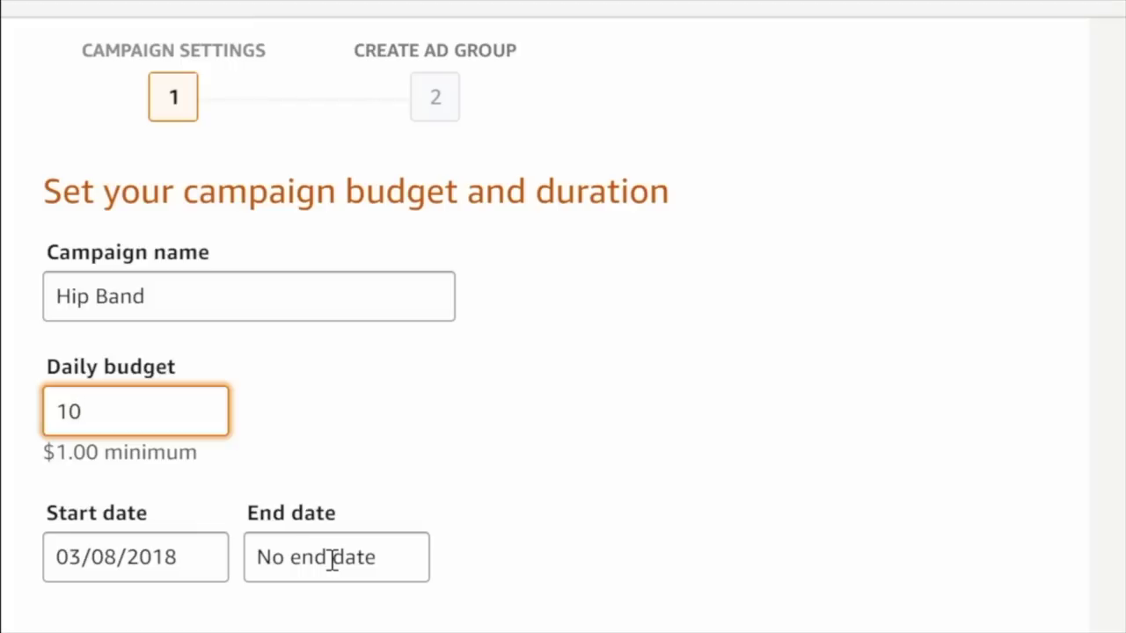
{"action": "scroll", "coordinate": [967, 372], "scroll_direction": "down", "scroll_amount": 4}
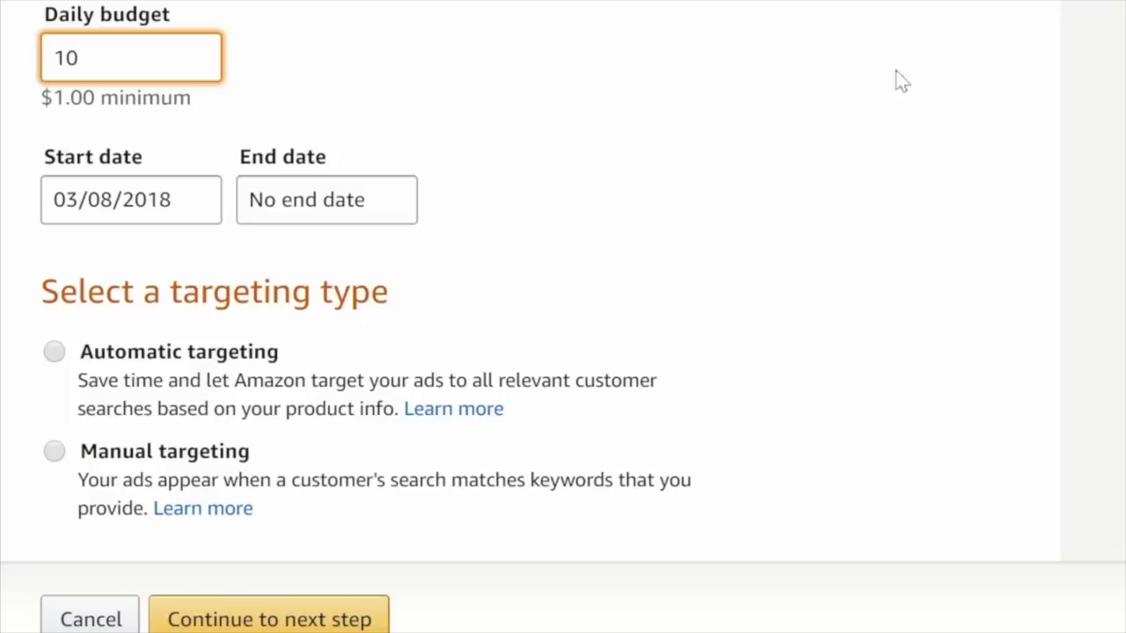
{"action": "left_click", "coordinate": [60, 356]}
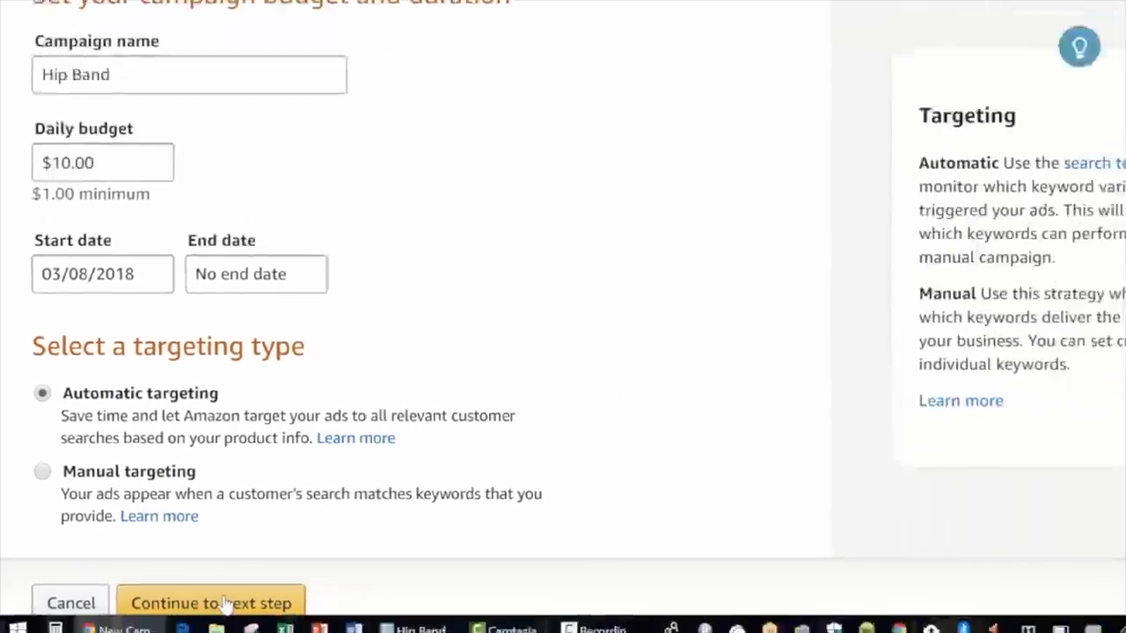
{"action": "left_click", "coordinate": [220, 605]}
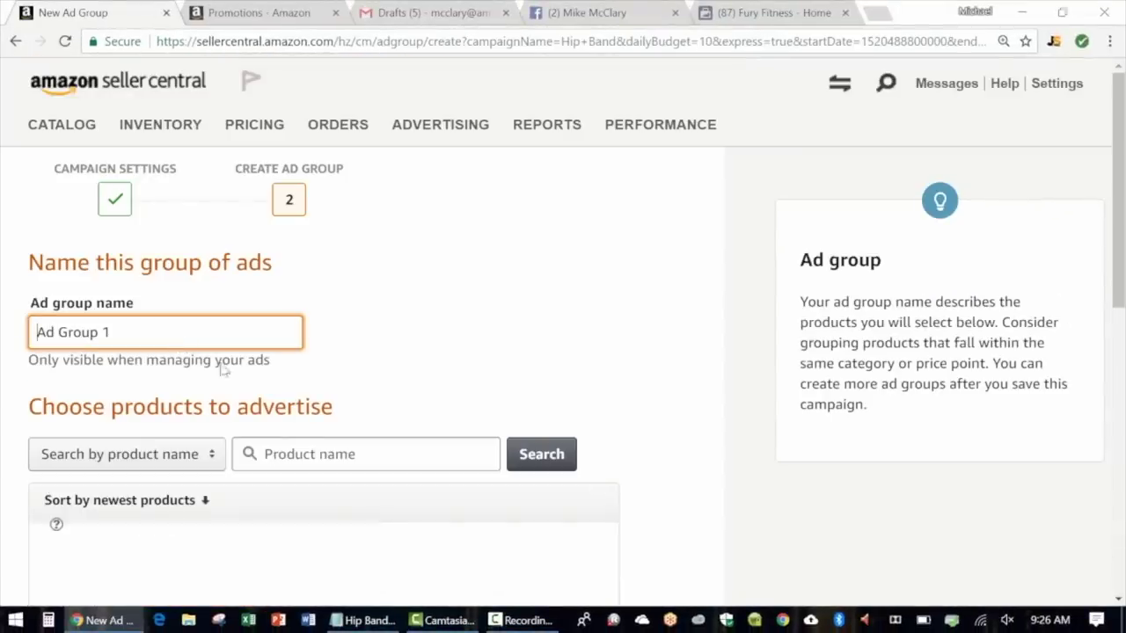
Search the products by name for "Hip band" and select Hip Band for Women and Men V2.0 to advertise.
{"action": "mouse_move", "coordinate": [306, 454]}
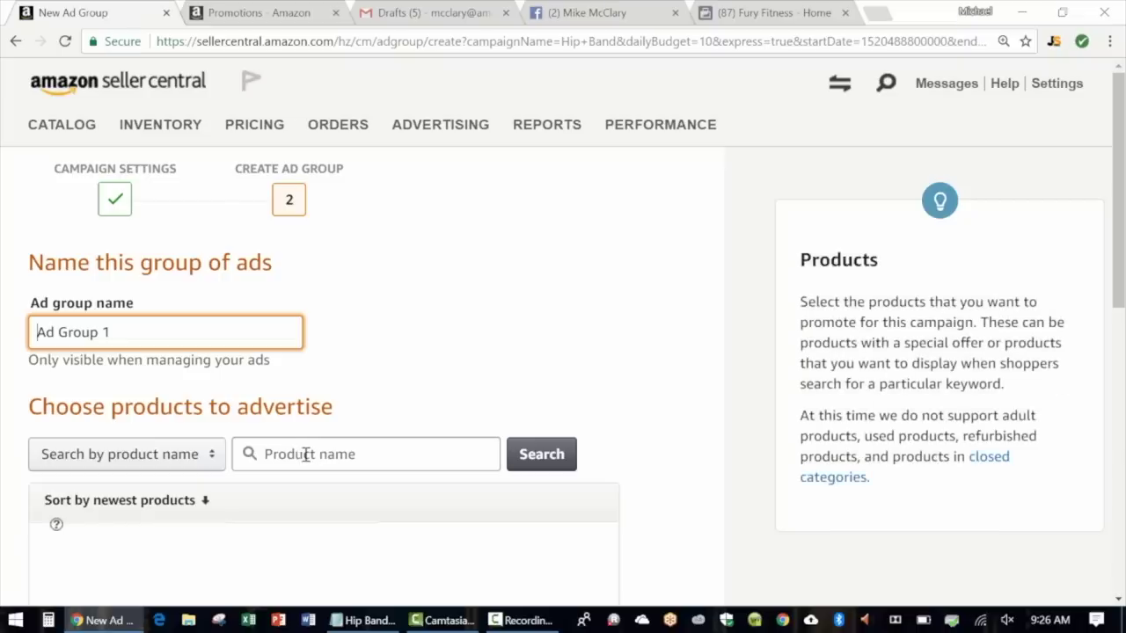
{"action": "left_click", "coordinate": [305, 454]}
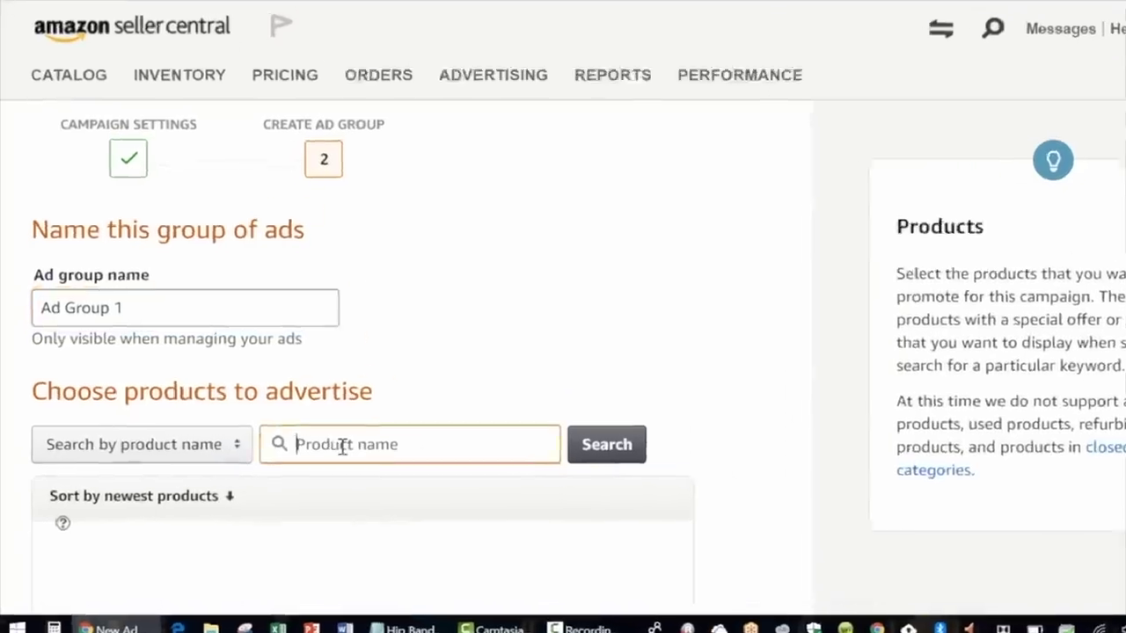
{"action": "type", "text": "Hip band"}
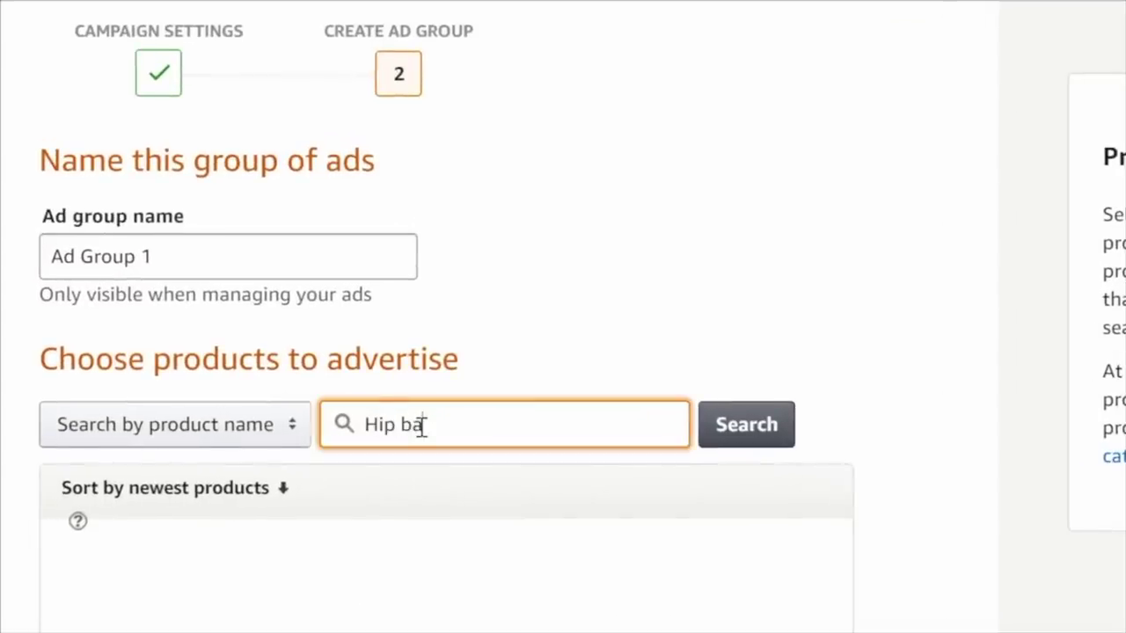
{"action": "left_click", "coordinate": [721, 429]}
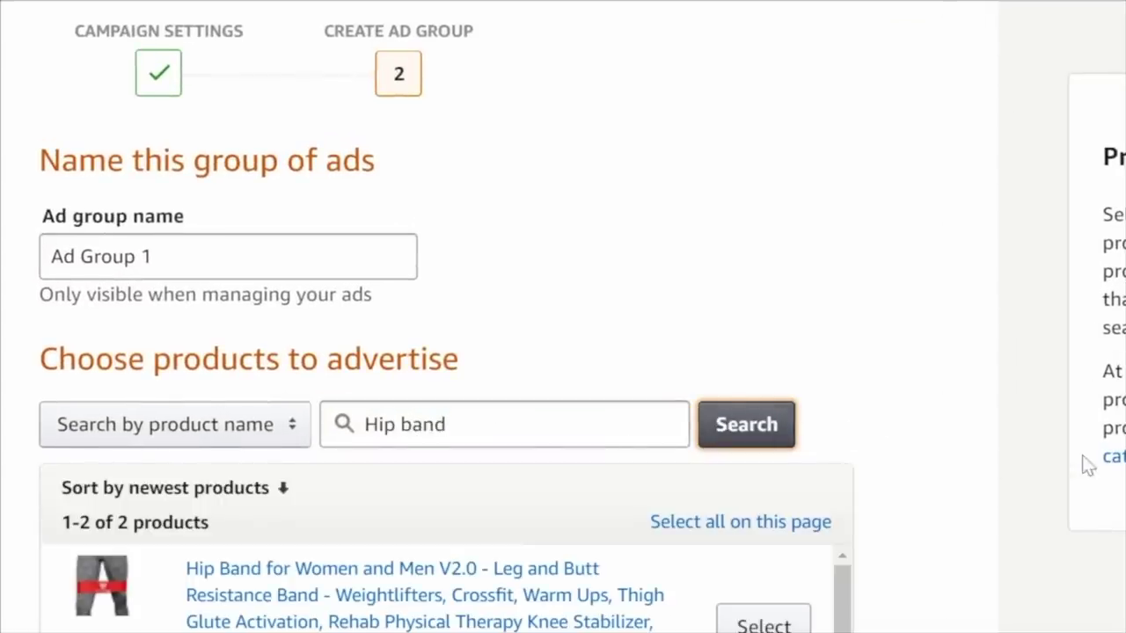
{"action": "scroll", "coordinate": [1044, 439], "scroll_direction": "down", "scroll_amount": 1}
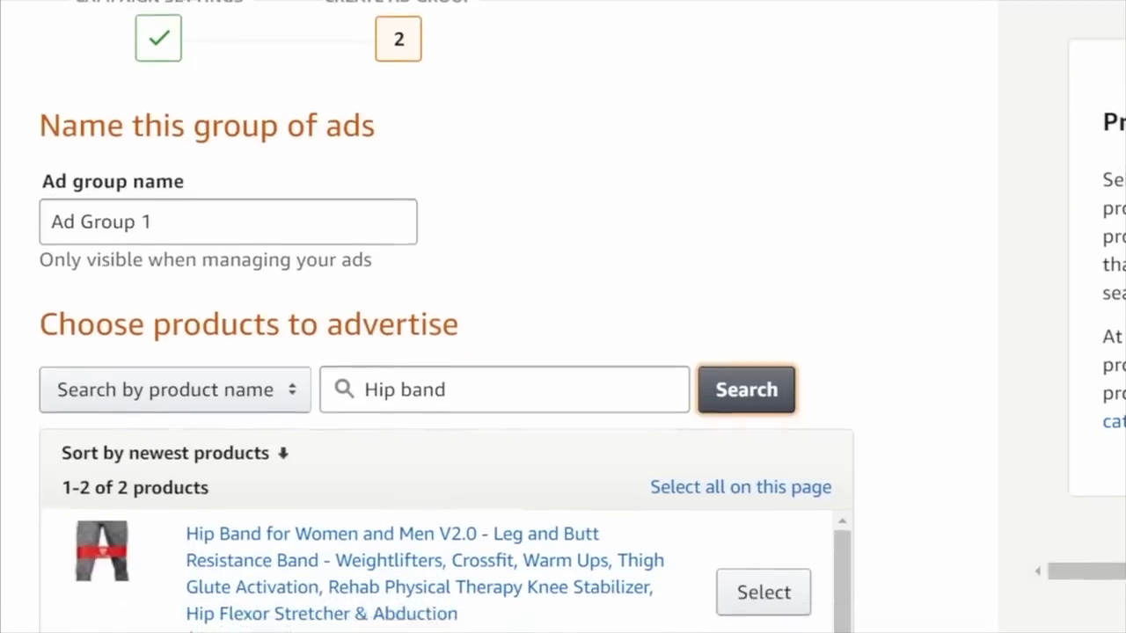
{"action": "left_click", "coordinate": [780, 576]}
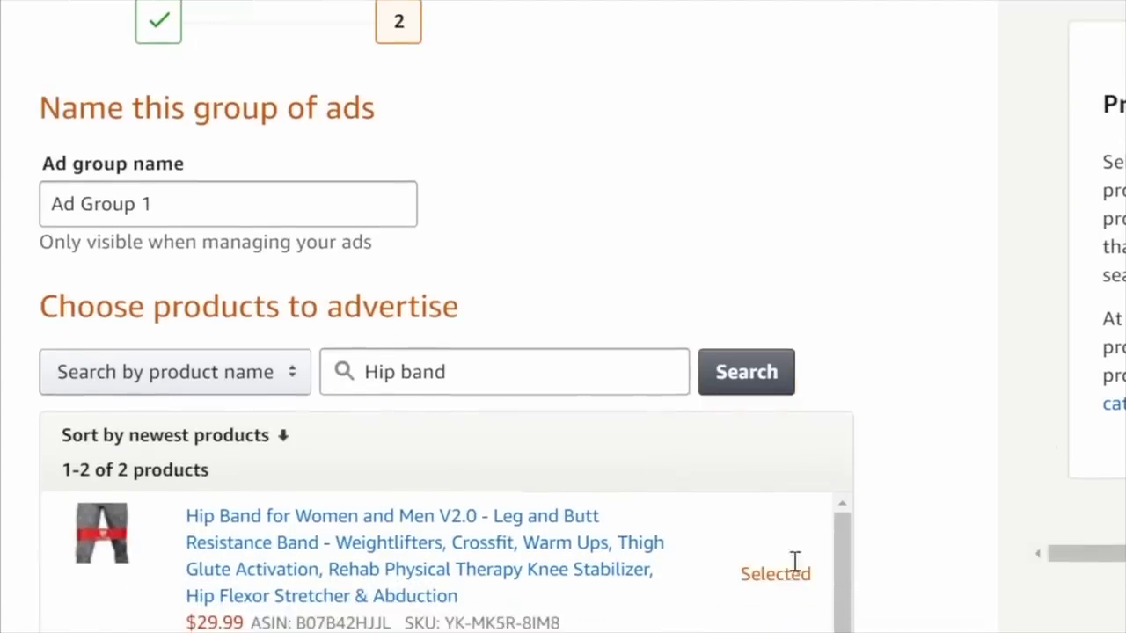
Set the ad group's default bid to $0.50, then save and finish the campaign.
{"action": "scroll", "coordinate": [447, 352], "scroll_direction": "down", "scroll_amount": 7}
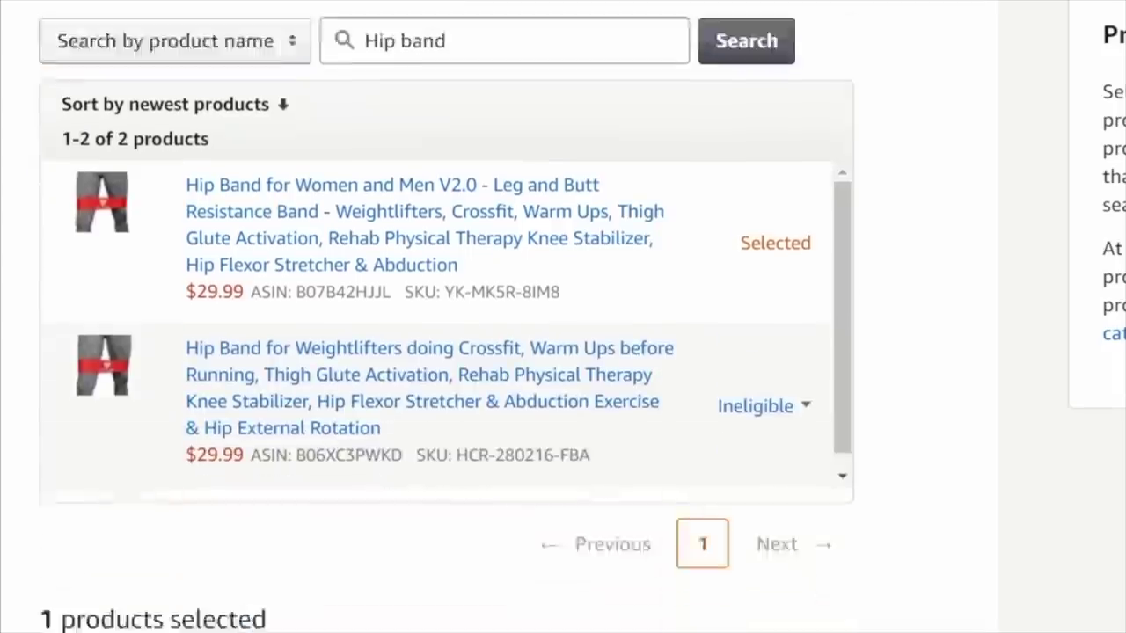
{"action": "scroll", "coordinate": [746, 479], "scroll_direction": "down", "scroll_amount": 4}
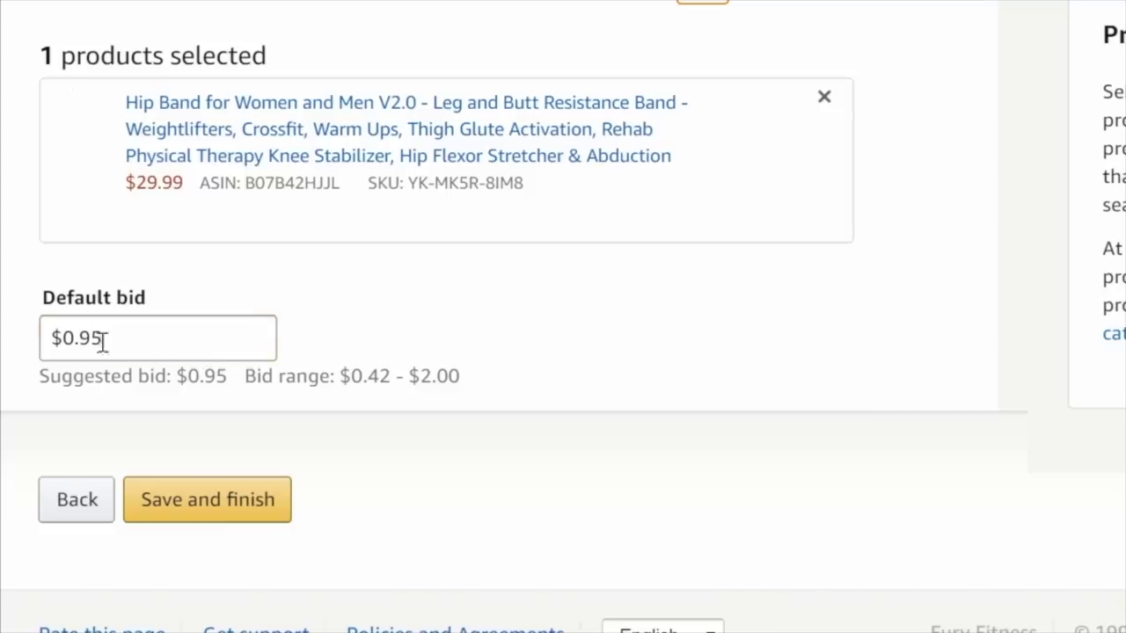
{"action": "left_click_drag", "start_coordinate": [126, 342], "coordinate": [10, 357]}
{"action": "key", "text": "BackSpace"}
{"action": "type", "text": ".50"}
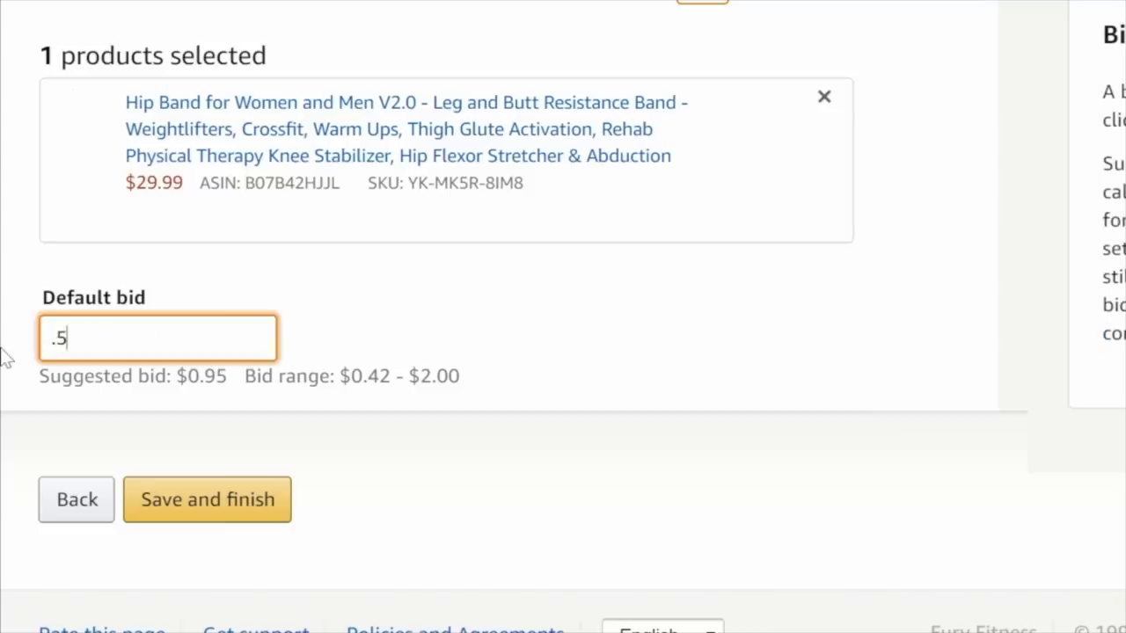
{"action": "left_click", "coordinate": [573, 494]}
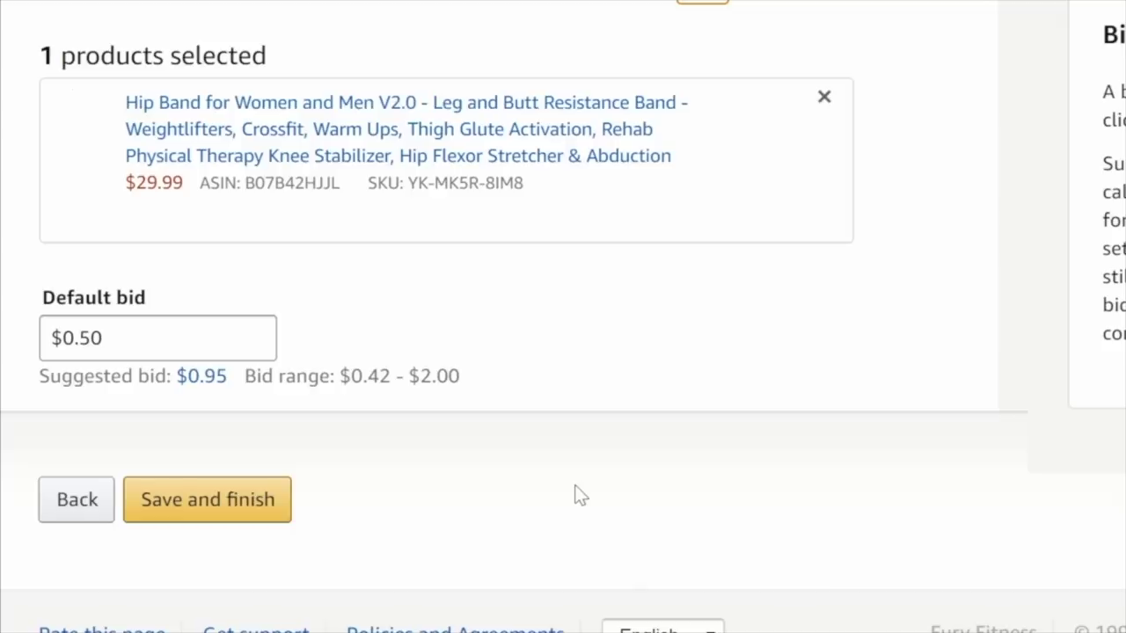
{"action": "left_click", "coordinate": [209, 515]}
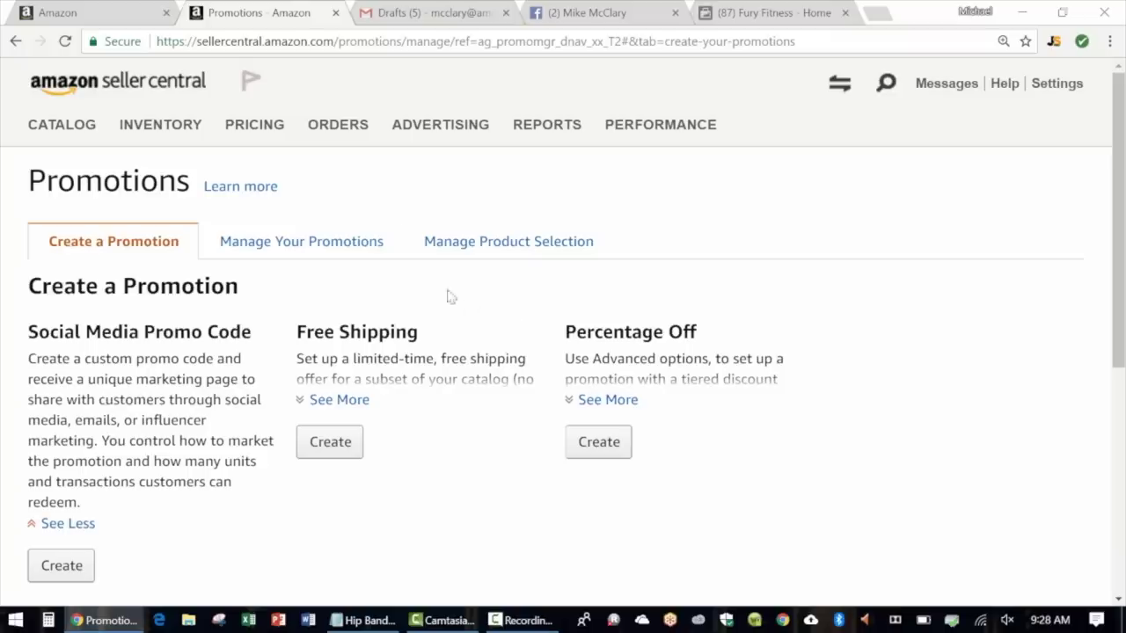
Create a Social Media Promo Code promotion with HIP_BAND_20 as the purchased items and 50 percent off.
{"action": "mouse_move", "coordinate": [427, 130]}
{"action": "left_click", "coordinate": [68, 572]}
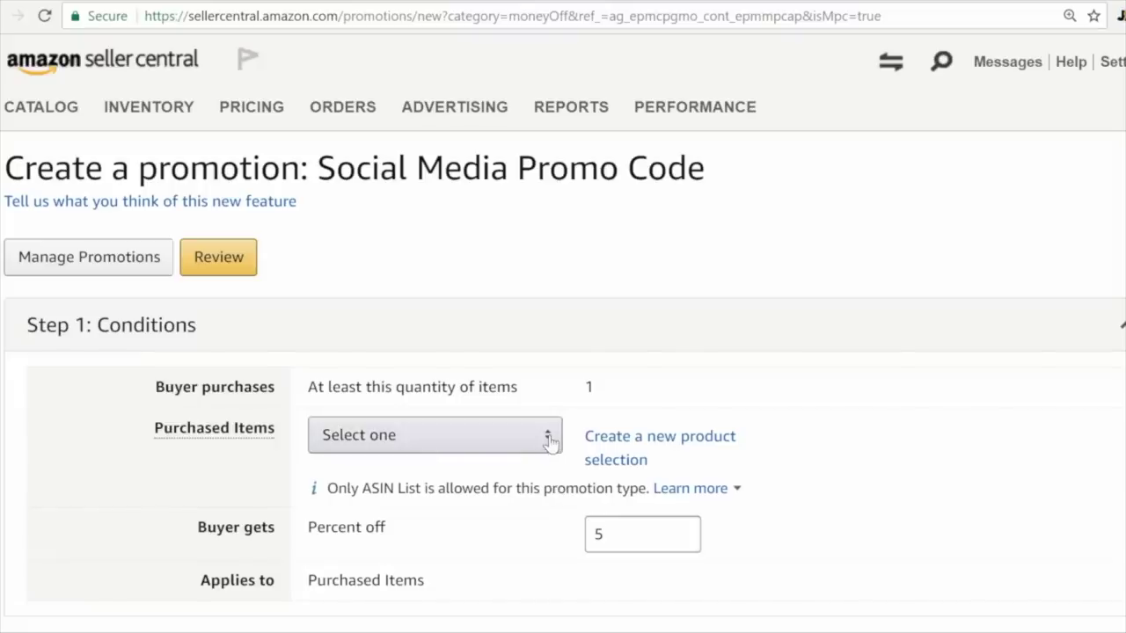
{"action": "left_click", "coordinate": [548, 443]}
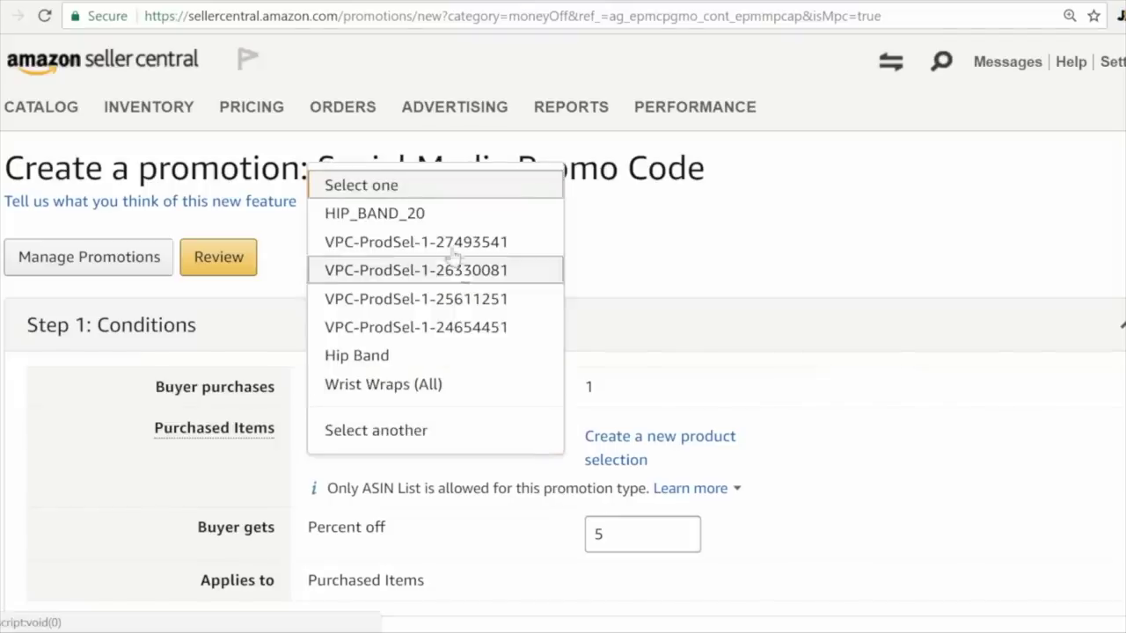
{"action": "left_click", "coordinate": [437, 223]}
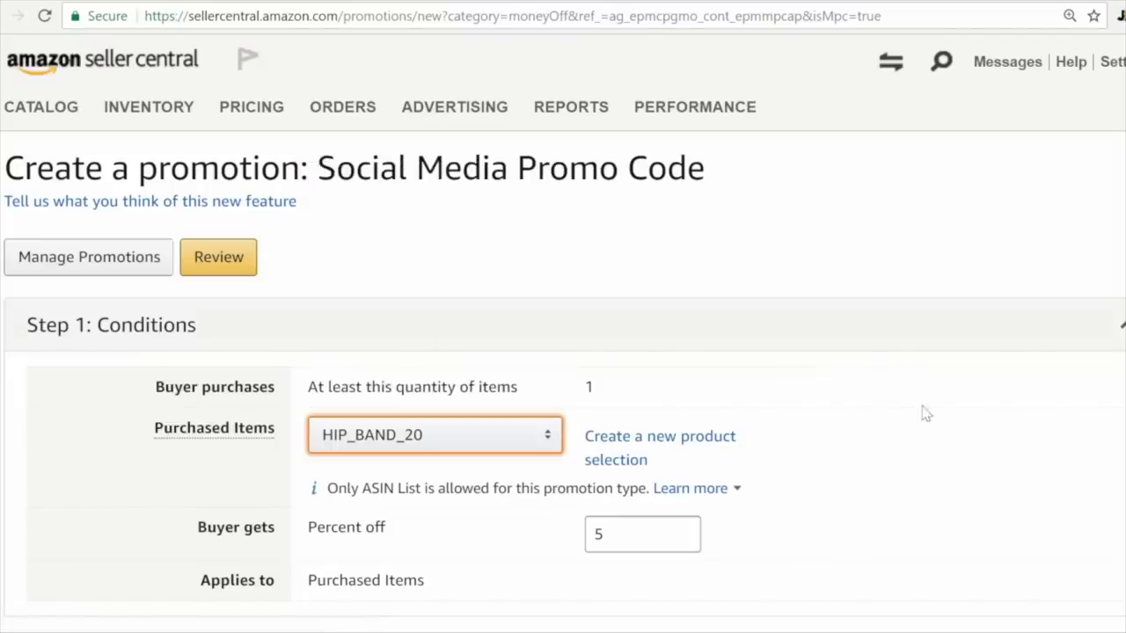
{"action": "left_click", "coordinate": [663, 538]}
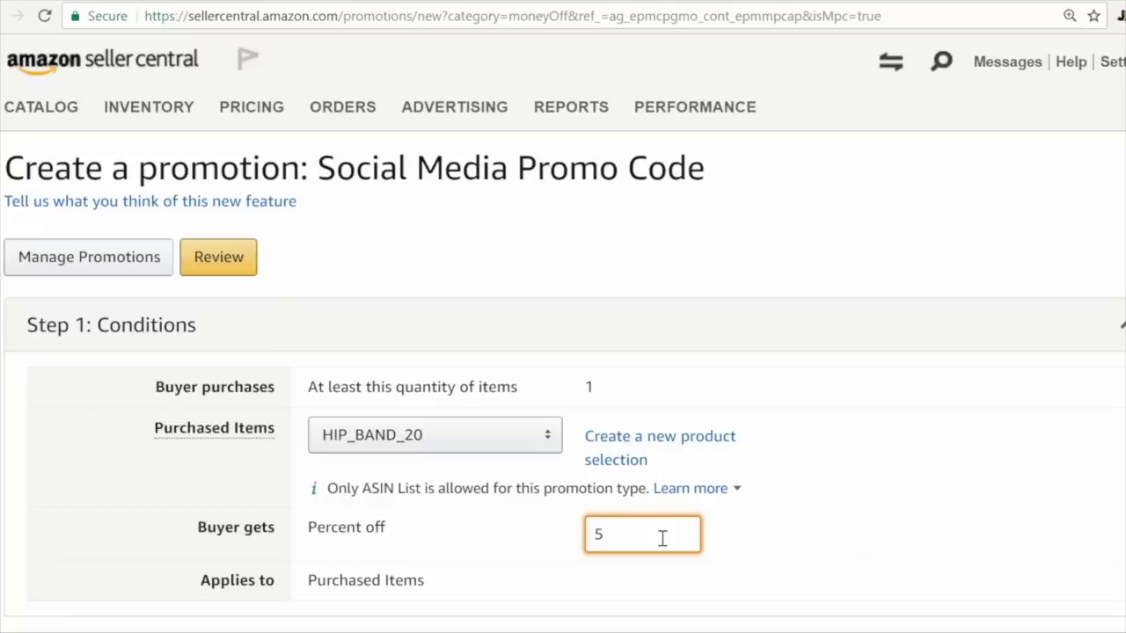
{"action": "type", "text": "50"}
{"action": "left_click", "coordinate": [850, 524]}
Set the promotion's end date to 03/17/2018 and its internal description to "Hip Band 2.0 Social Media Launch".
{"action": "scroll", "coordinate": [849, 524], "scroll_direction": "down", "scroll_amount": 5}
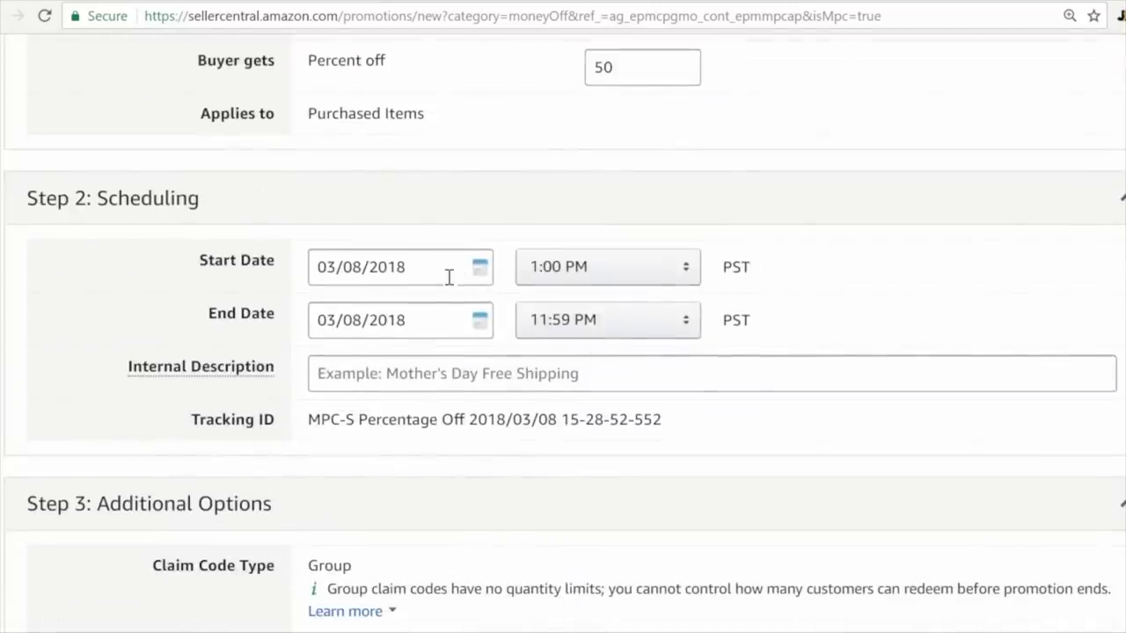
{"action": "left_click", "coordinate": [452, 321]}
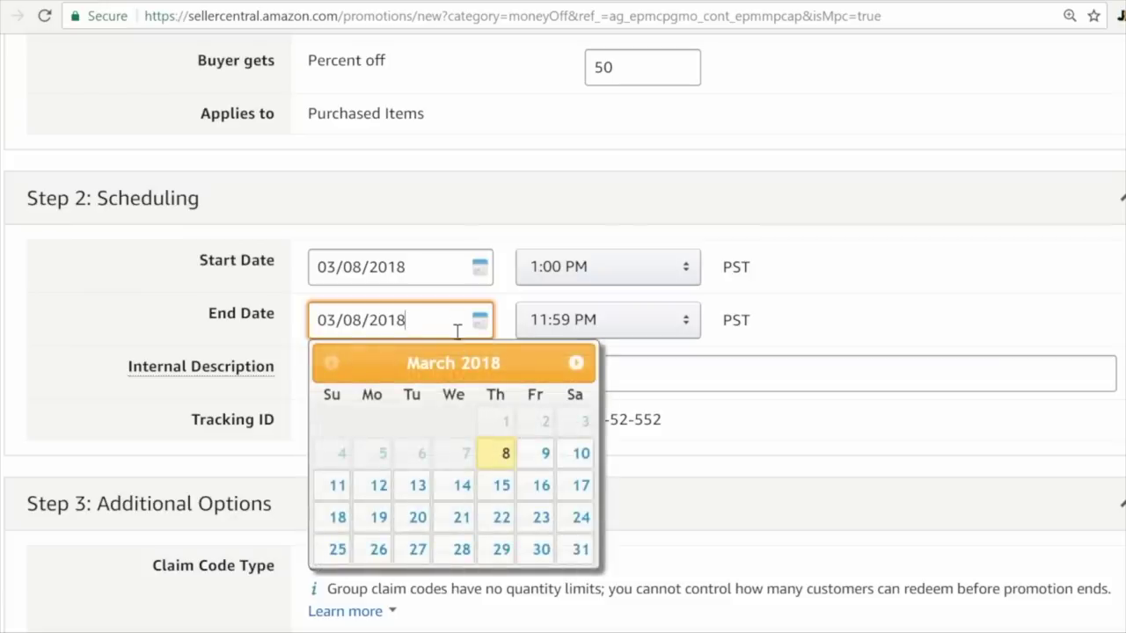
{"action": "left_click", "coordinate": [583, 490]}
{"action": "left_click", "coordinate": [652, 373]}
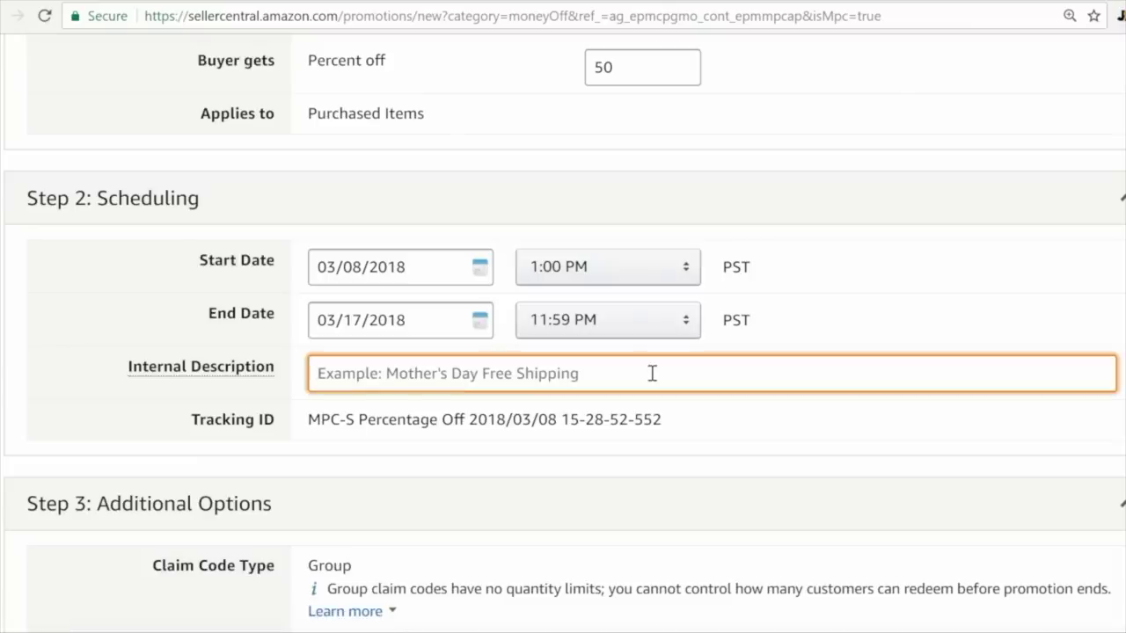
{"action": "type", "text": "Hip Band 2.0 "}
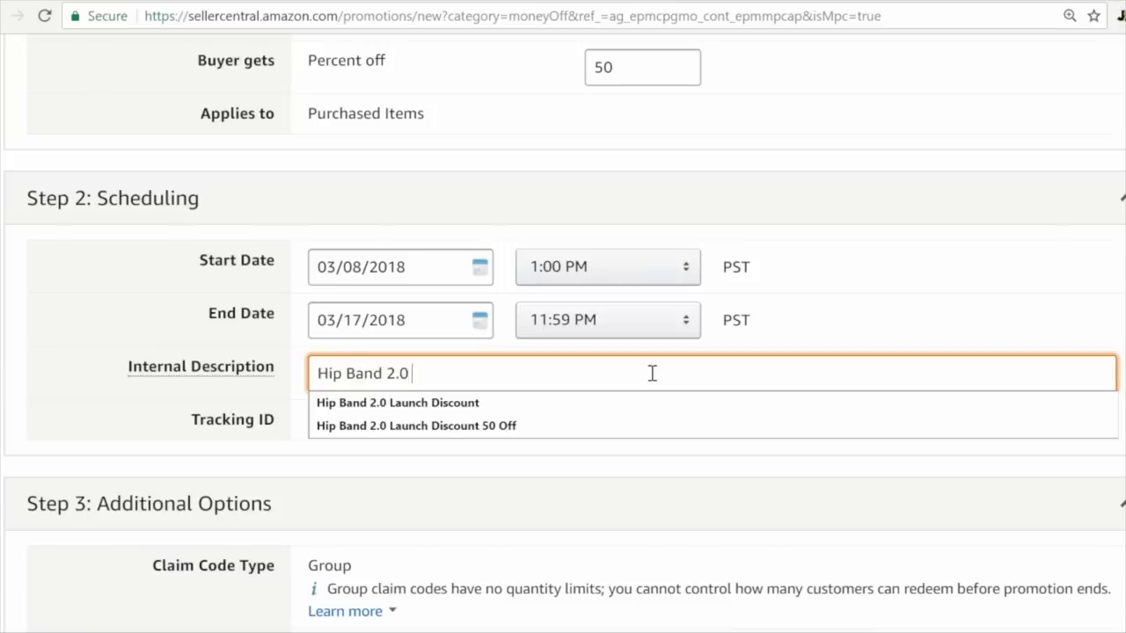
{"action": "type", "text": "Social Media Launch"}
Check the promotion's scheduling and additional options, and proceed to its review page.
{"action": "scroll", "coordinate": [652, 373], "scroll_direction": "up", "scroll_amount": 1}
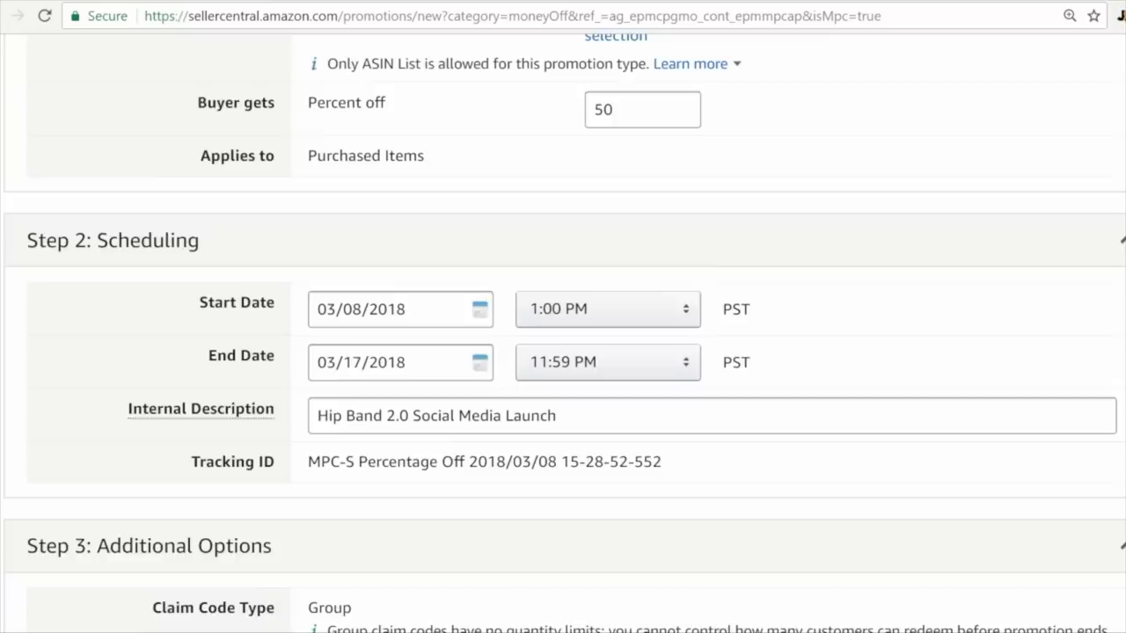
{"action": "scroll", "coordinate": [563, 352], "scroll_direction": "down", "scroll_amount": 4}
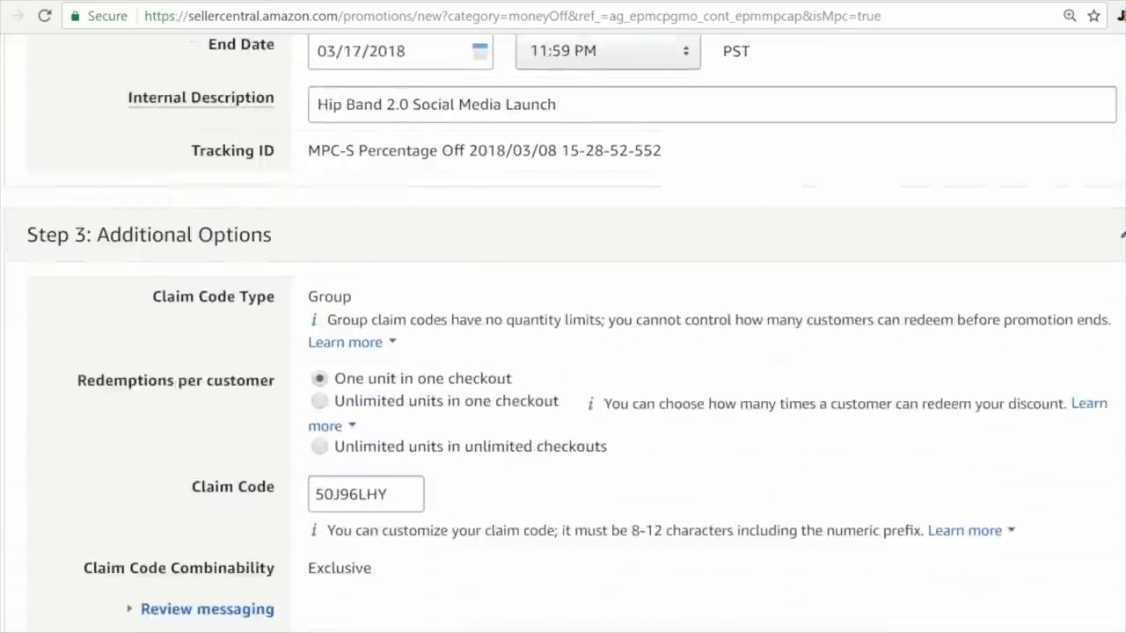
{"action": "scroll", "coordinate": [563, 352], "scroll_direction": "down", "scroll_amount": 1}
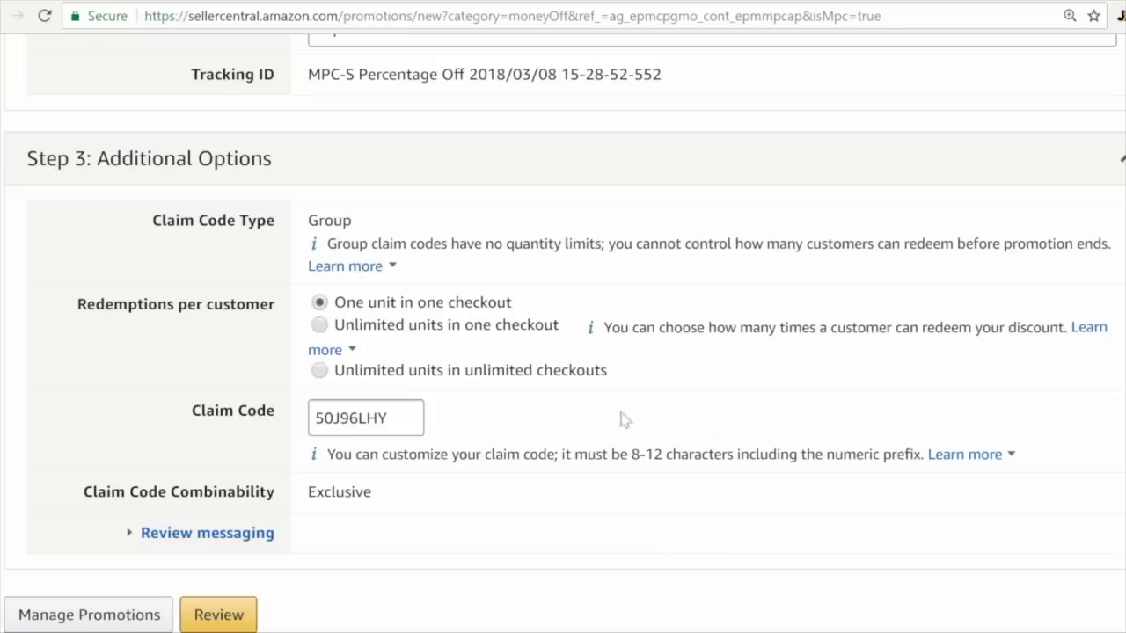
{"action": "left_click", "coordinate": [219, 613]}
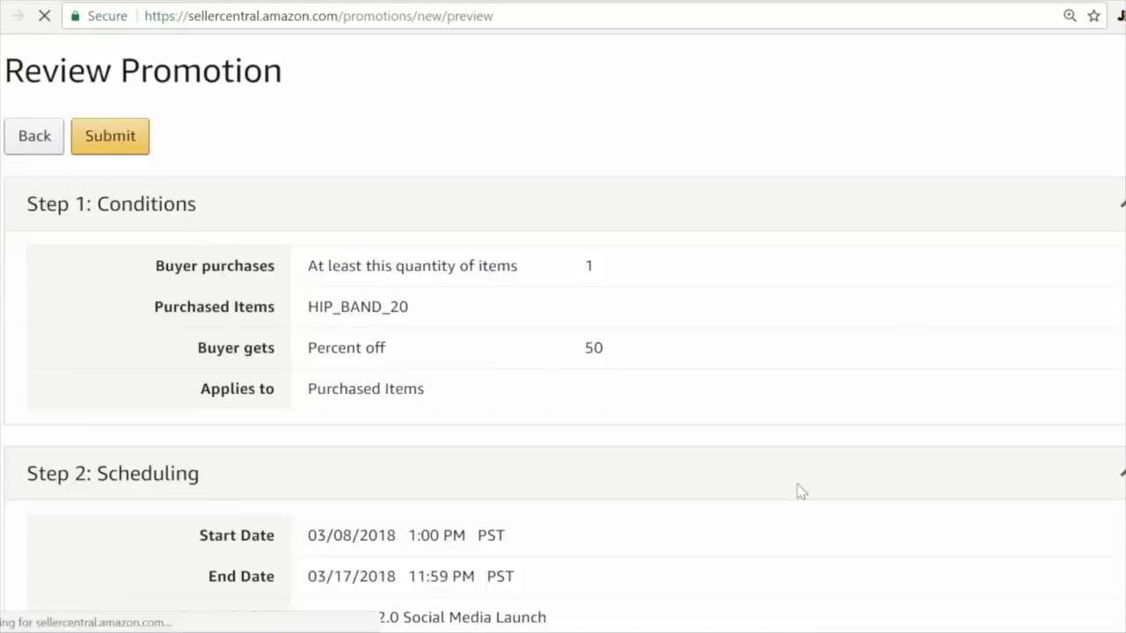
Read through the promotion's review summary and terms and conditions, and submit the promotion.
{"action": "scroll", "coordinate": [563, 331], "scroll_direction": "down", "scroll_amount": 4}
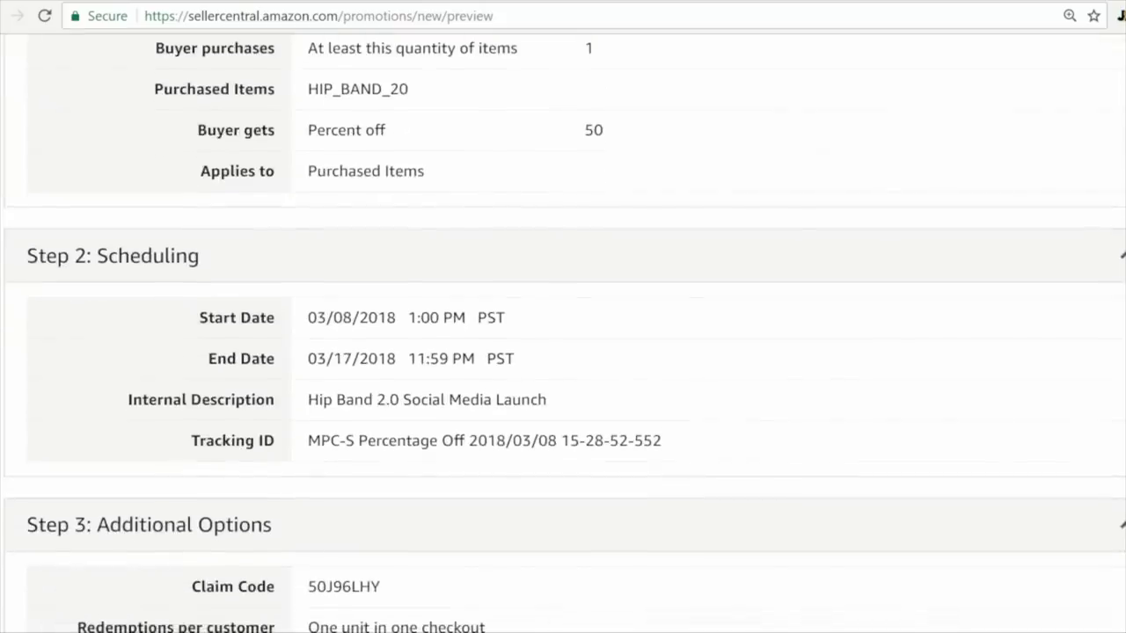
{"action": "scroll", "coordinate": [563, 336], "scroll_direction": "down", "scroll_amount": 1}
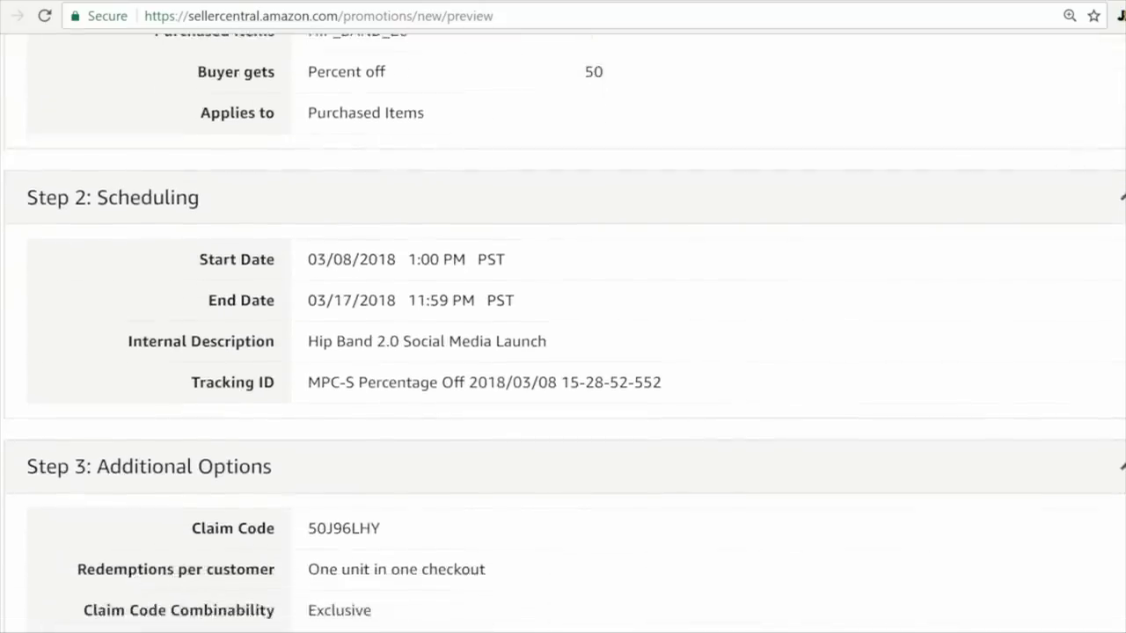
{"action": "scroll", "coordinate": [563, 337], "scroll_direction": "down", "scroll_amount": 2}
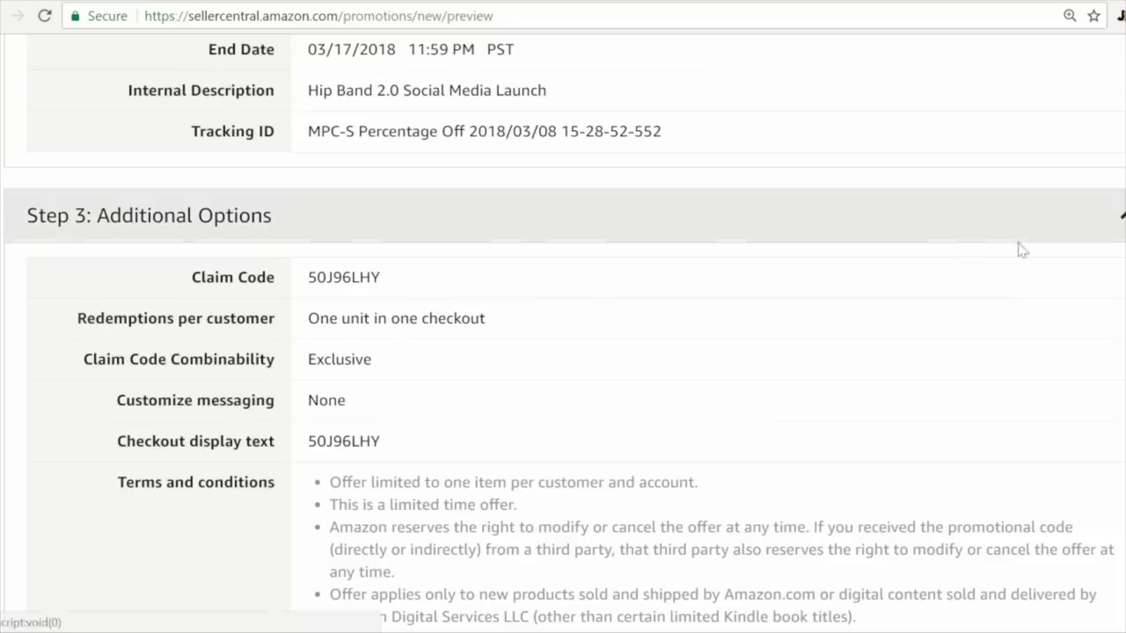
{"action": "scroll", "coordinate": [563, 352], "scroll_direction": "down", "scroll_amount": 3}
{"action": "scroll", "coordinate": [563, 352], "scroll_direction": "down", "scroll_amount": 4}
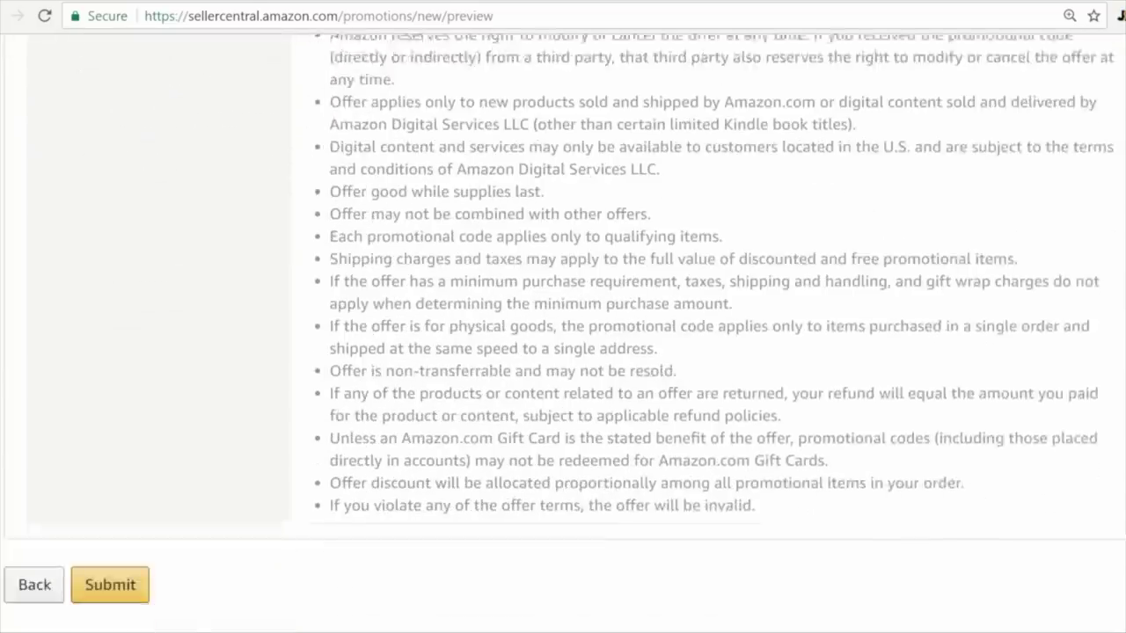
{"action": "left_click", "coordinate": [131, 547]}
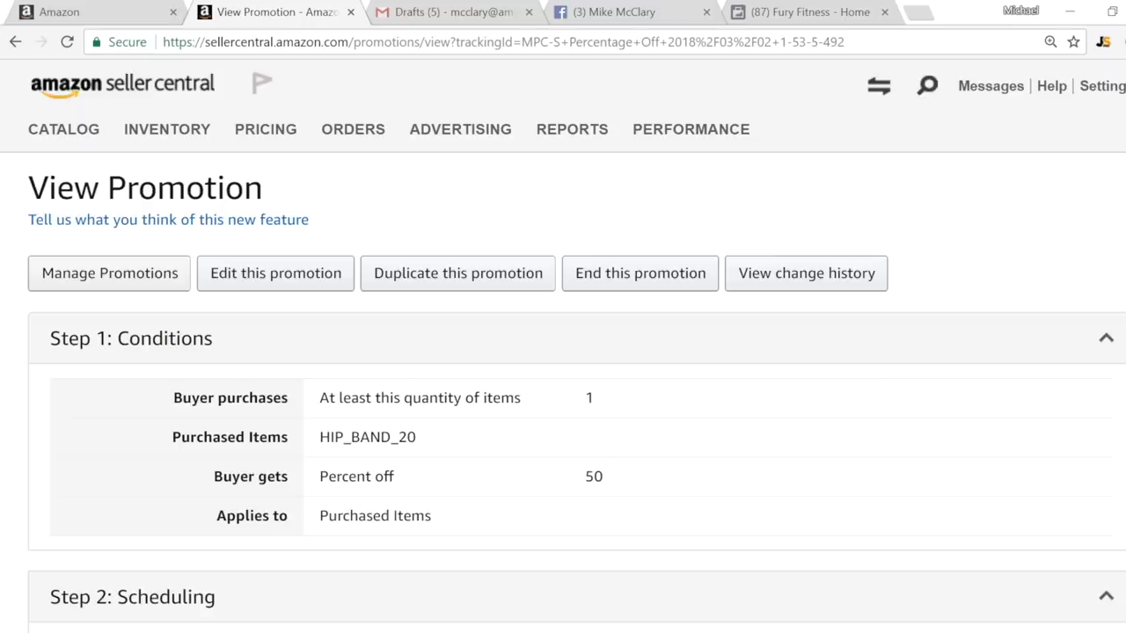
Open the marketing page linked in the existing promotion's additional options and select that page's web address.
{"action": "scroll", "coordinate": [563, 352], "scroll_direction": "down", "scroll_amount": 8}
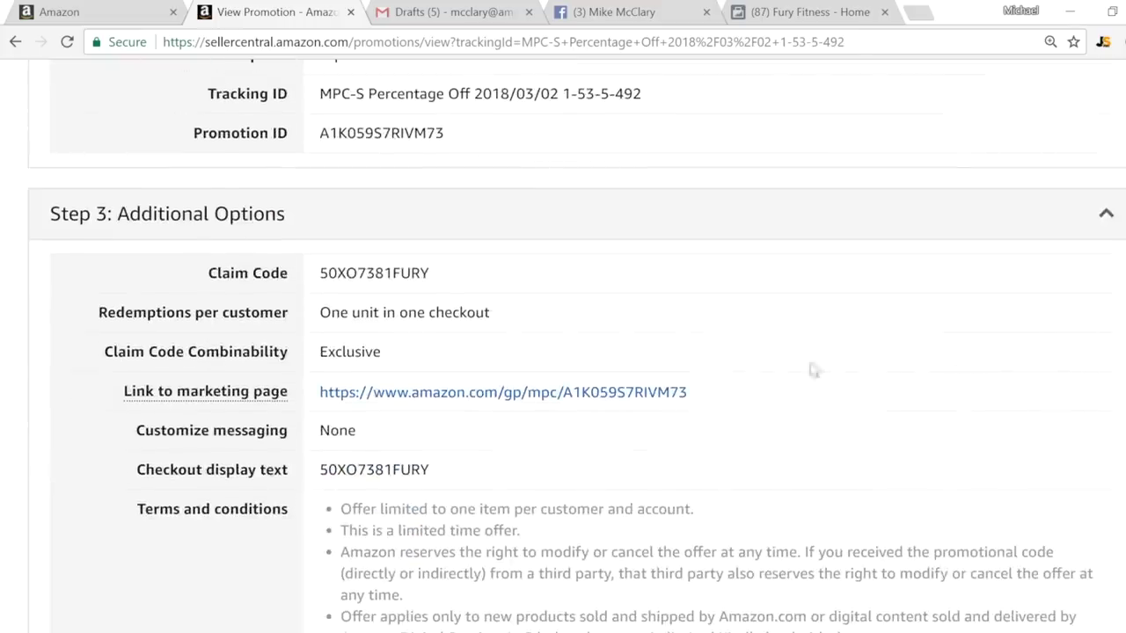
{"action": "left_click", "coordinate": [512, 394]}
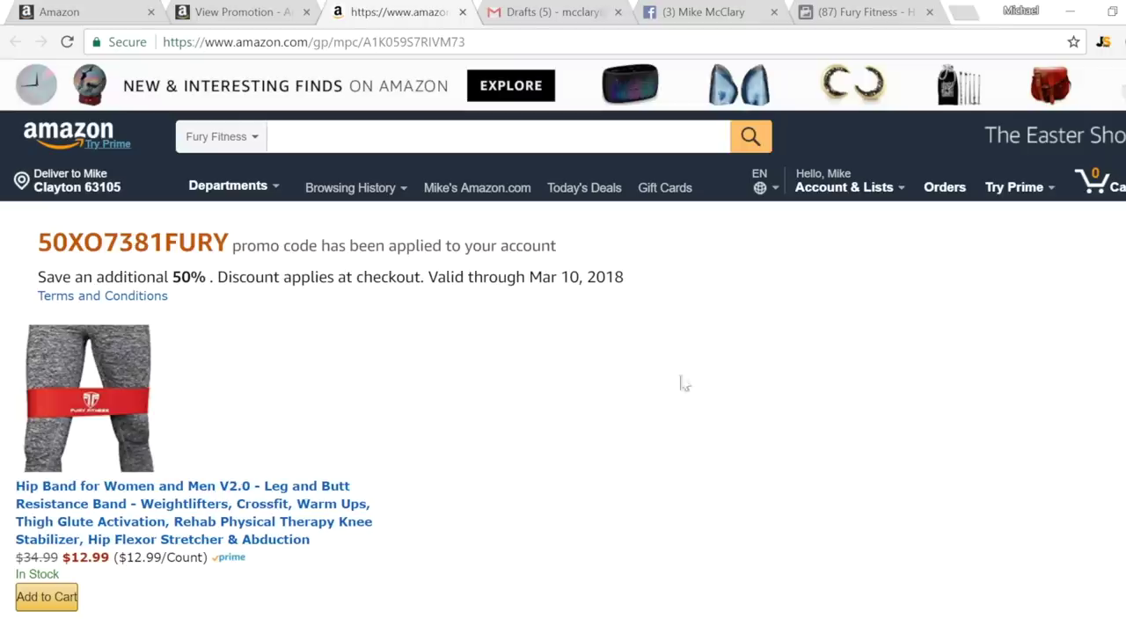
{"action": "left_click", "coordinate": [508, 42]}
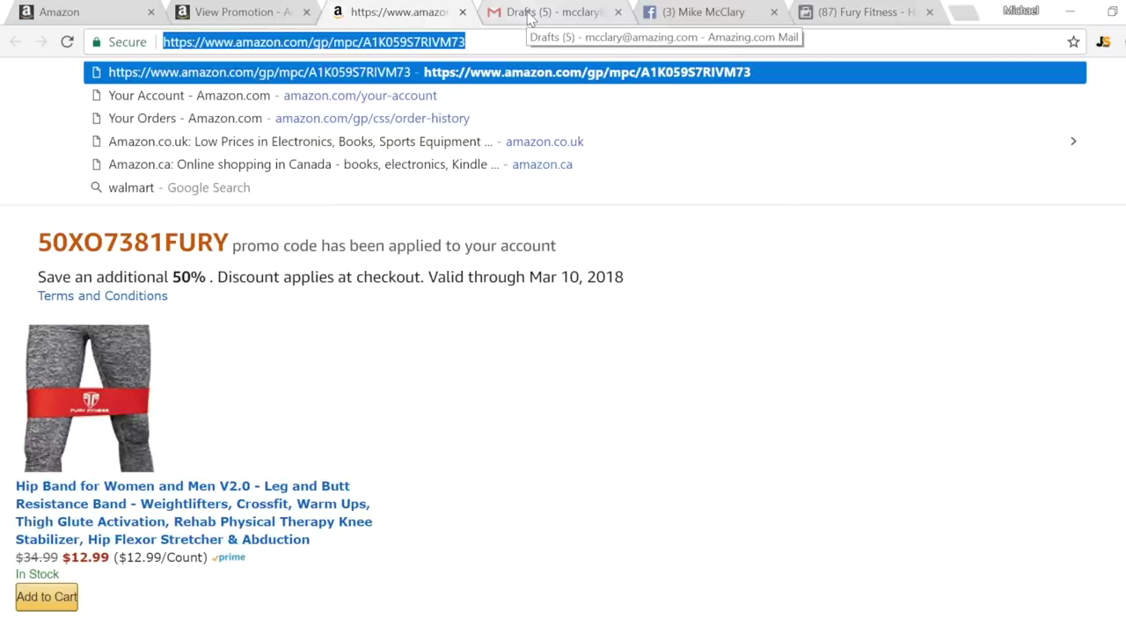
Check the launch announcement email draft, and write a Facebook profile post offering everyone a great deal for helping launch a new brand.
{"action": "left_click", "coordinate": [531, 17]}
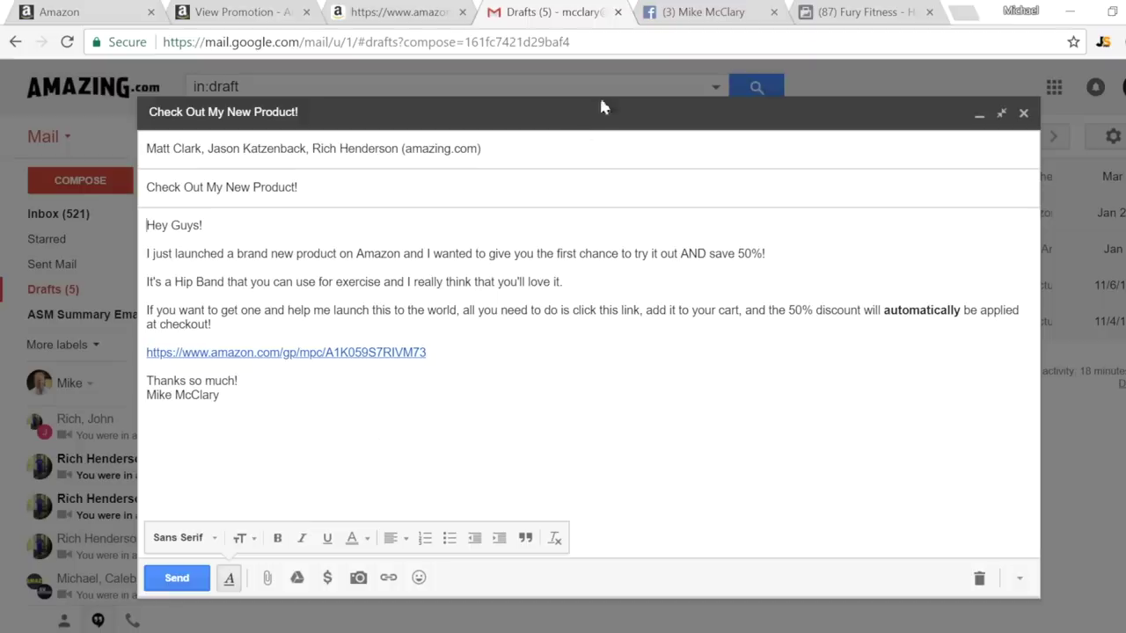
{"action": "left_click", "coordinate": [696, 18]}
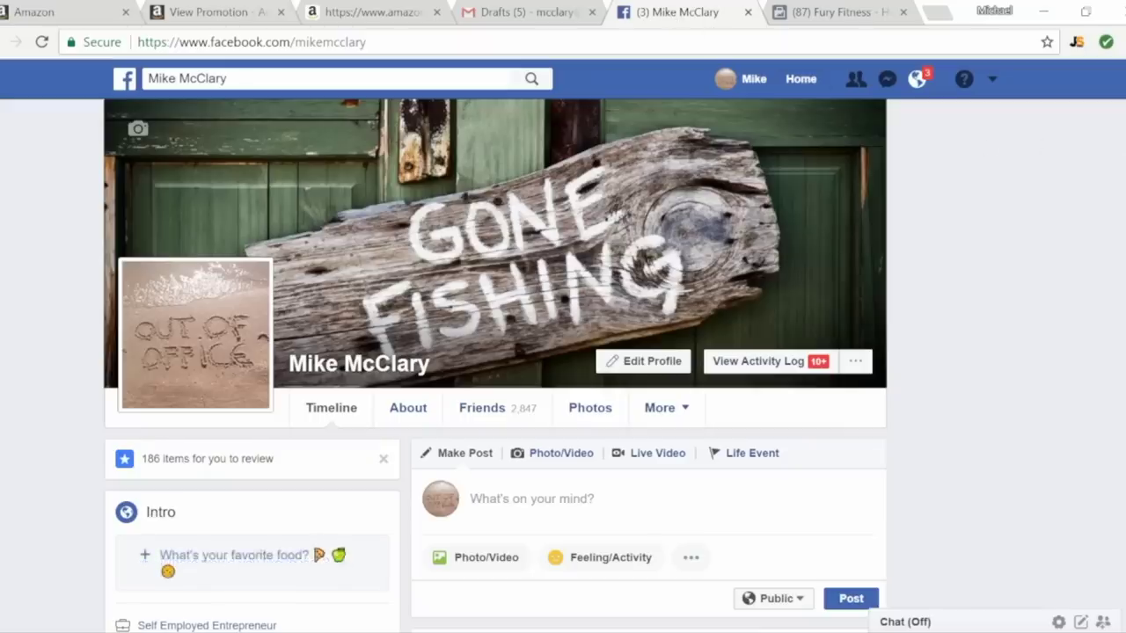
{"action": "scroll", "coordinate": [1099, 143], "scroll_direction": "down", "scroll_amount": 3}
{"action": "left_click", "coordinate": [625, 231]}
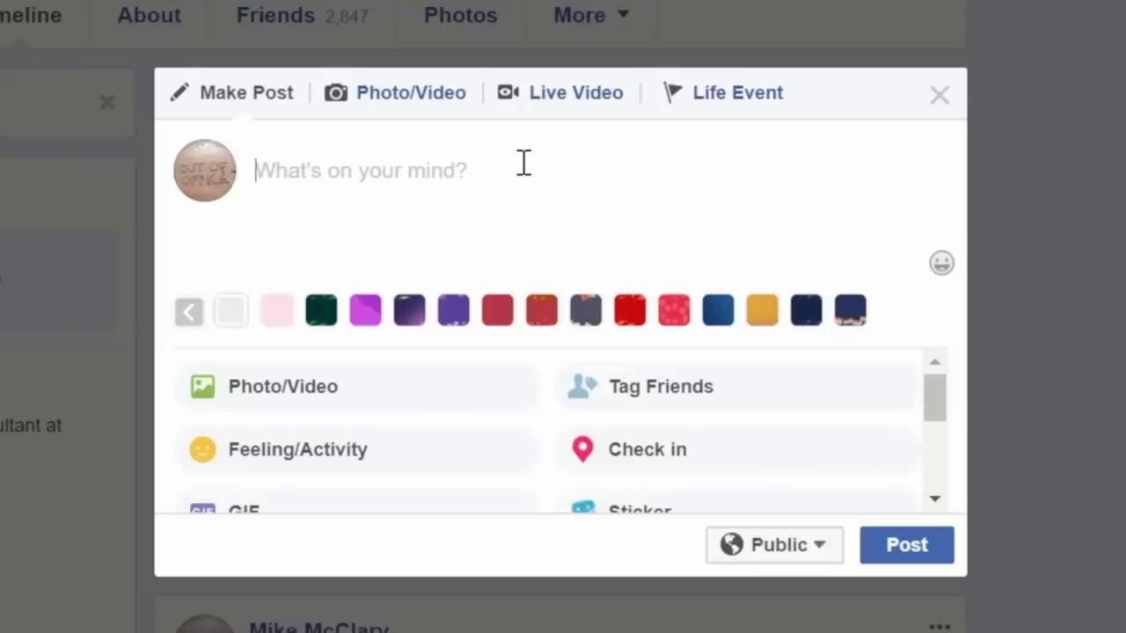
{"action": "type", "text": "Hey everyone! Want to get a great deal on a cool new product AND help me launch a new brand to the world?  Then simply click on the link below and you'll get my awesome new Hip Band for 50% off!  https://www.amazon.com/gp/mpc/A1K059S7RIVM73"}
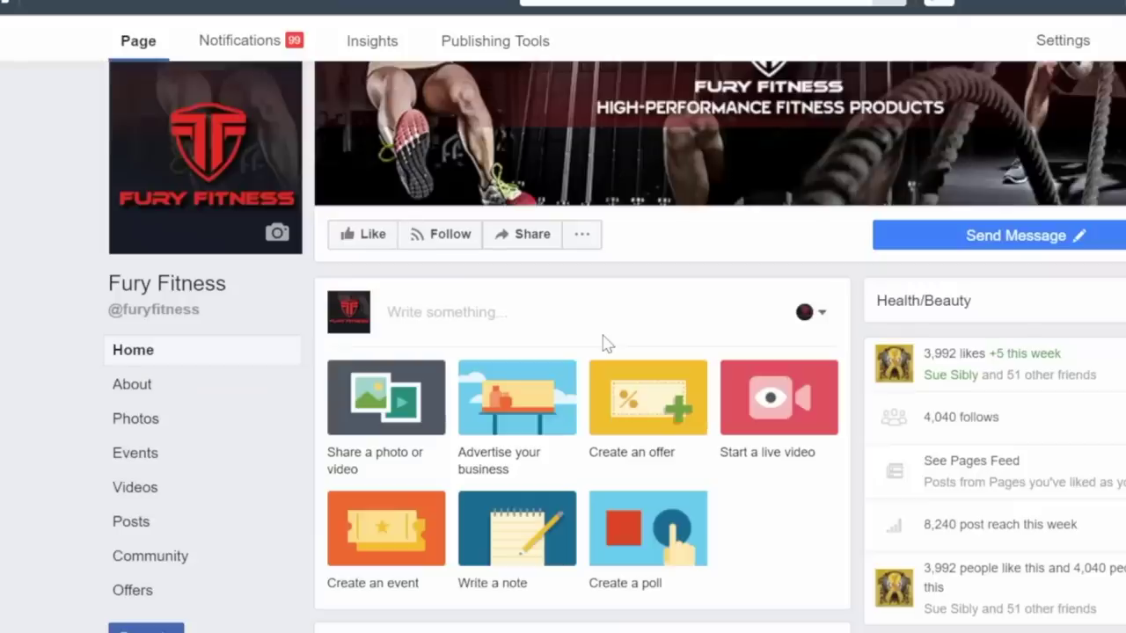
Create an offer on the Fury Fitness page titled "Amazon Hip Band Launch Special - Save 50% Today", expiring Mar 17, 2018.
{"action": "left_click", "coordinate": [654, 418]}
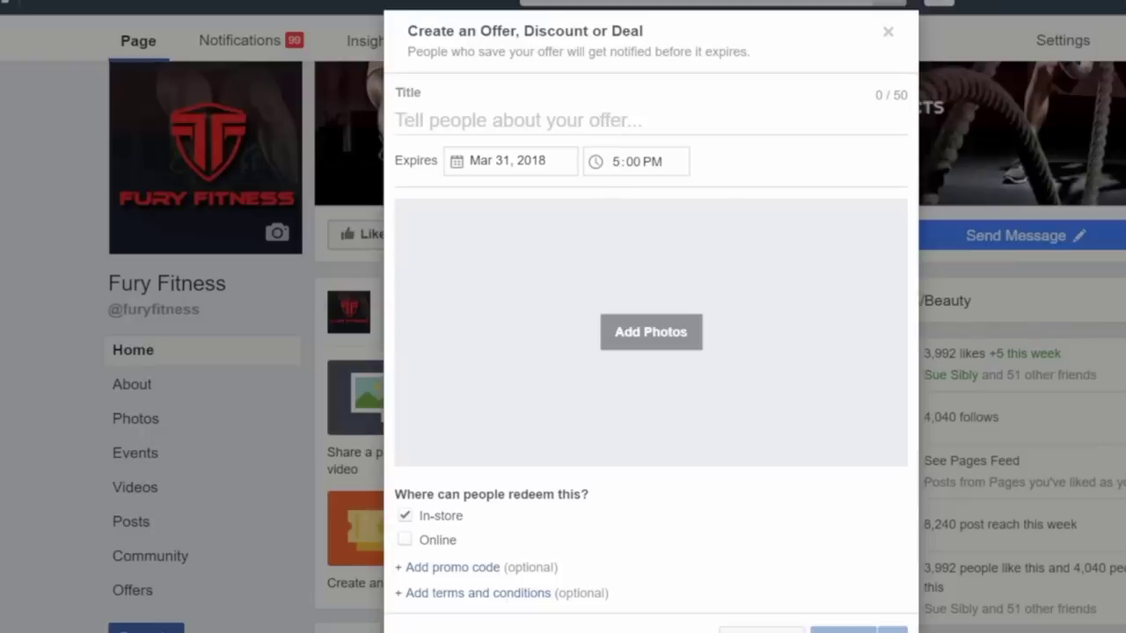
{"action": "key", "text": "alt+Tab"}
{"action": "left_click_drag", "start_coordinate": [482, 84], "coordinate": [76, 83]}
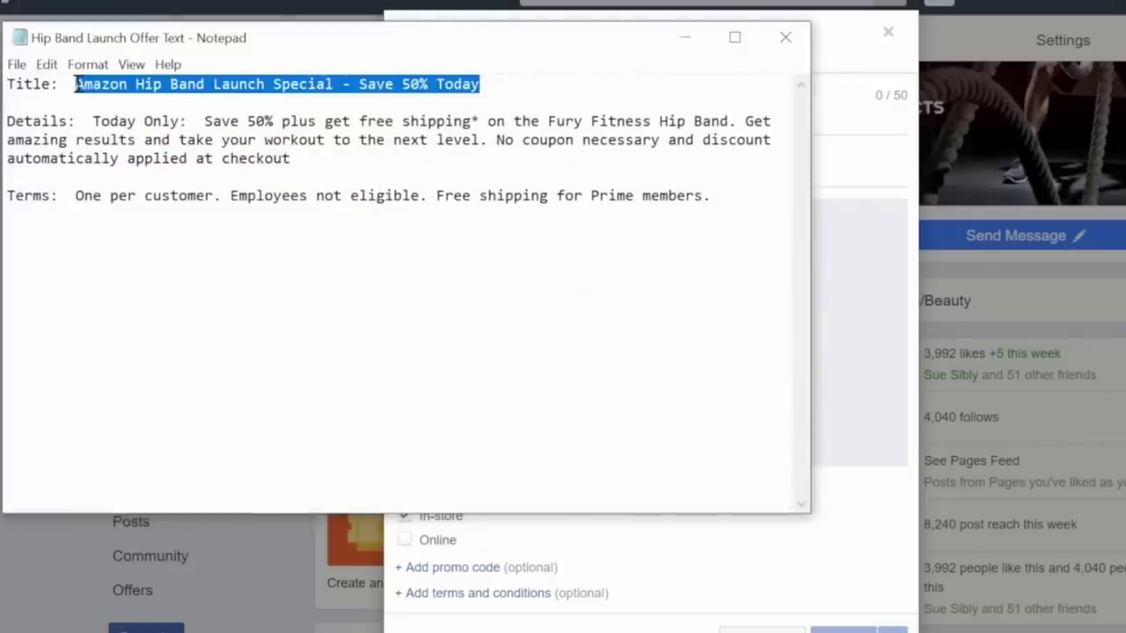
{"action": "key", "text": "ctrl+c"}
{"action": "key", "text": "alt+Tab"}
{"action": "key", "text": "ctrl+v"}
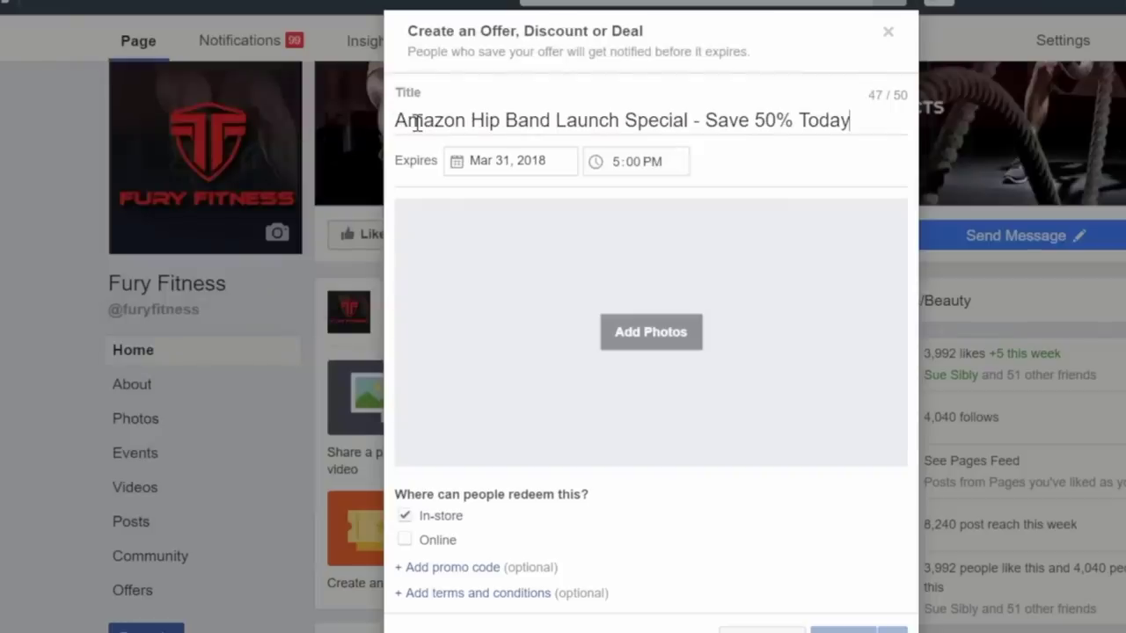
{"action": "left_click", "coordinate": [494, 158]}
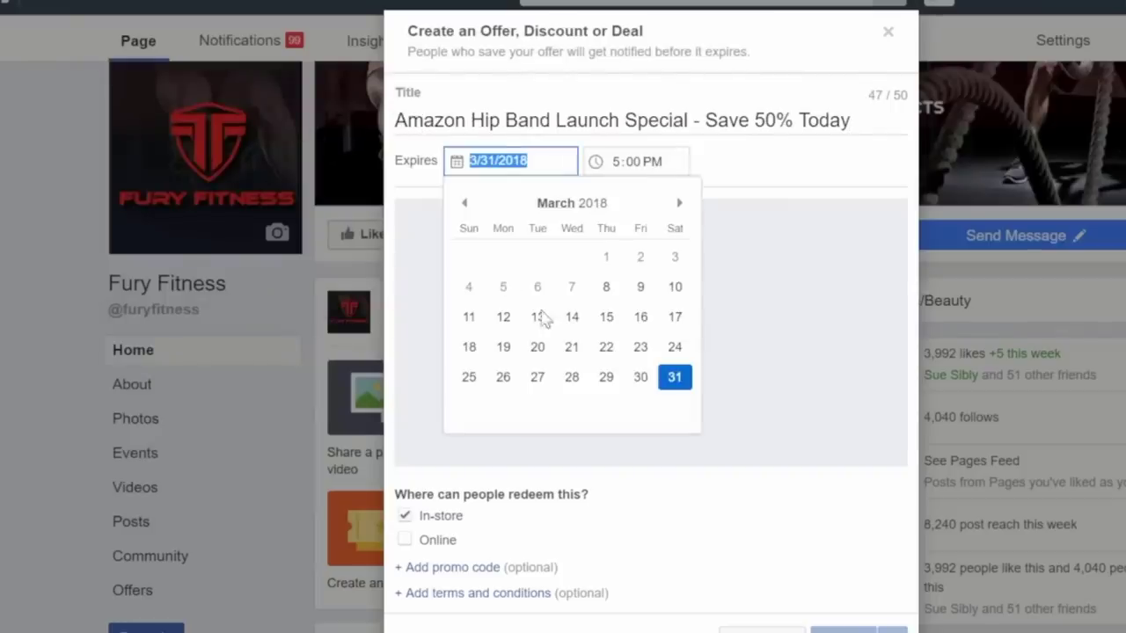
{"action": "left_click", "coordinate": [675, 318]}
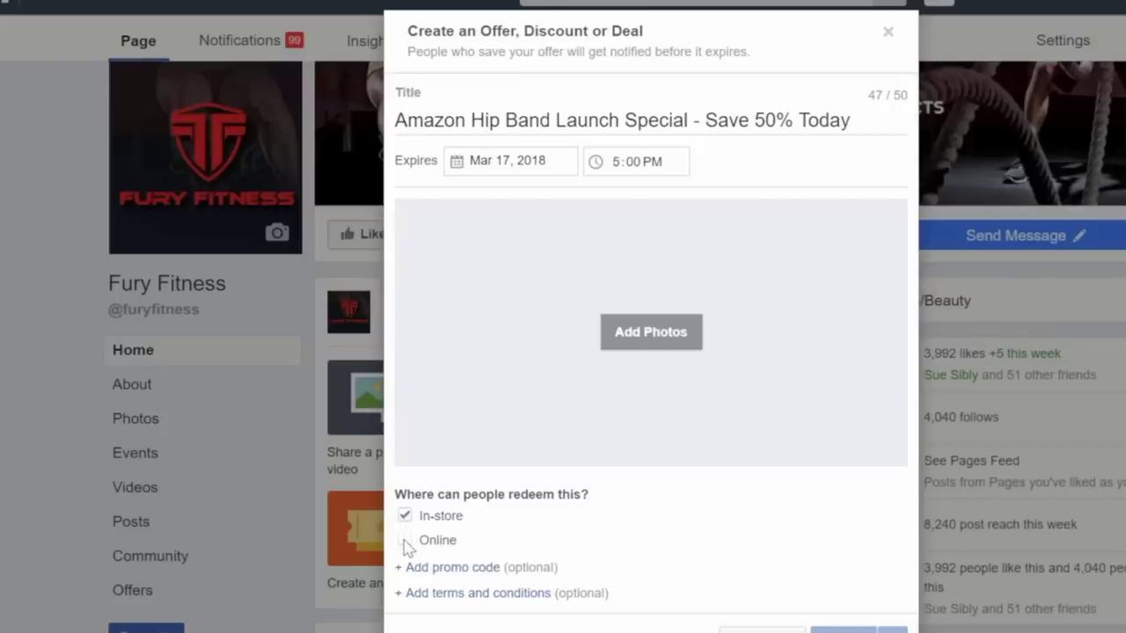
{"action": "left_click", "coordinate": [405, 542]}
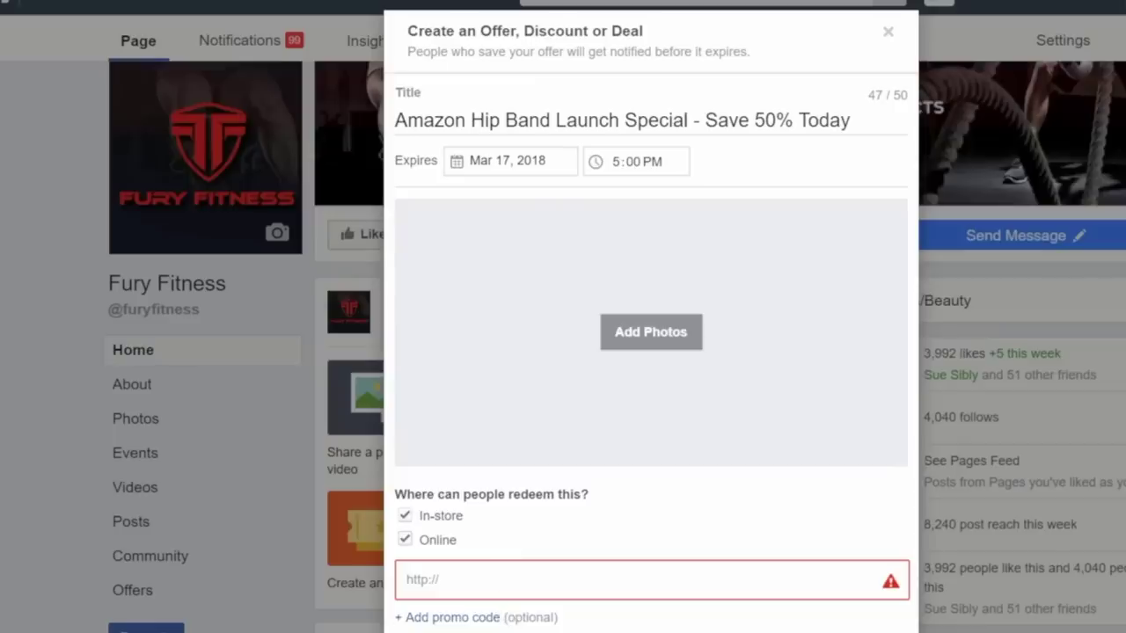
{"action": "mouse_move", "coordinate": [415, 631]}
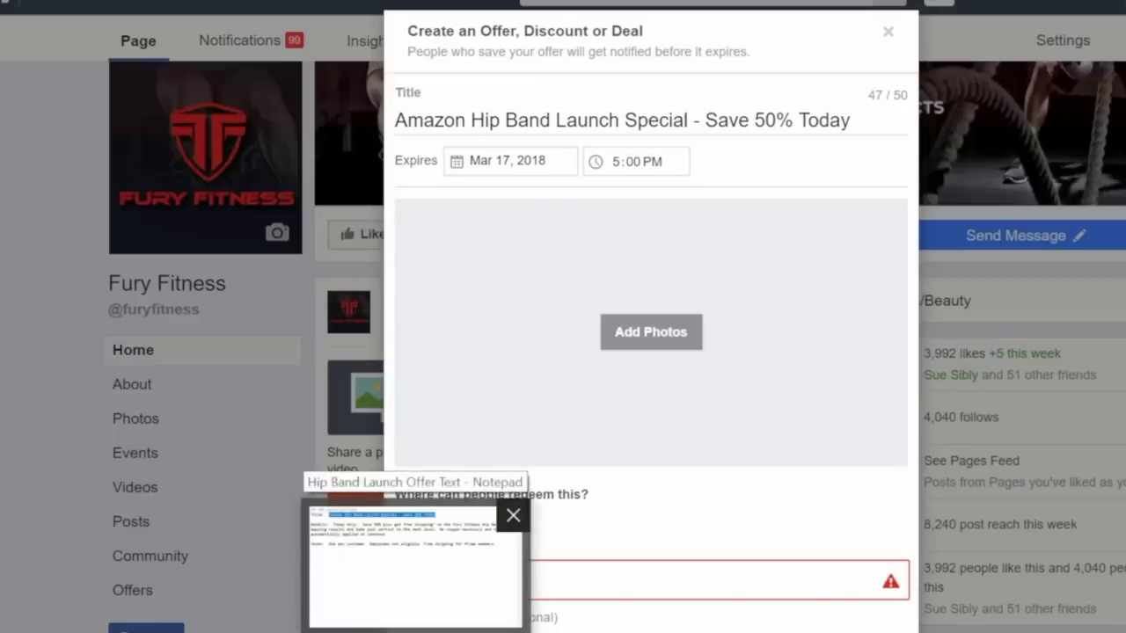
{"action": "left_click", "coordinate": [415, 563]}
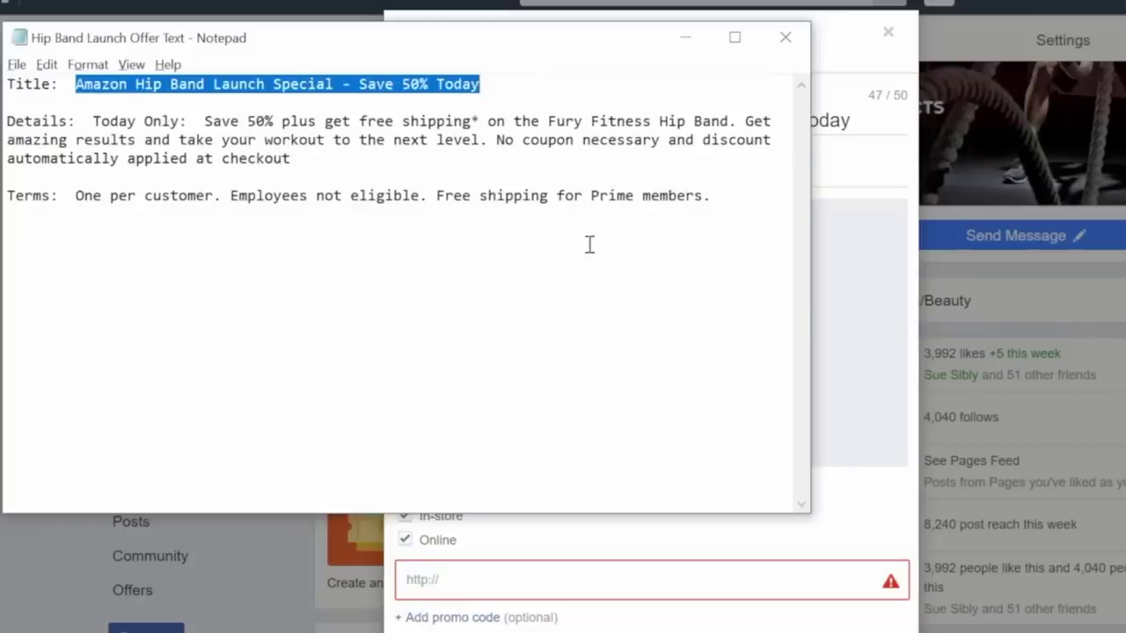
{"action": "left_click", "coordinate": [573, 580]}
{"action": "key", "text": "ctrl+v"}
{"action": "left_click", "coordinate": [405, 516]}
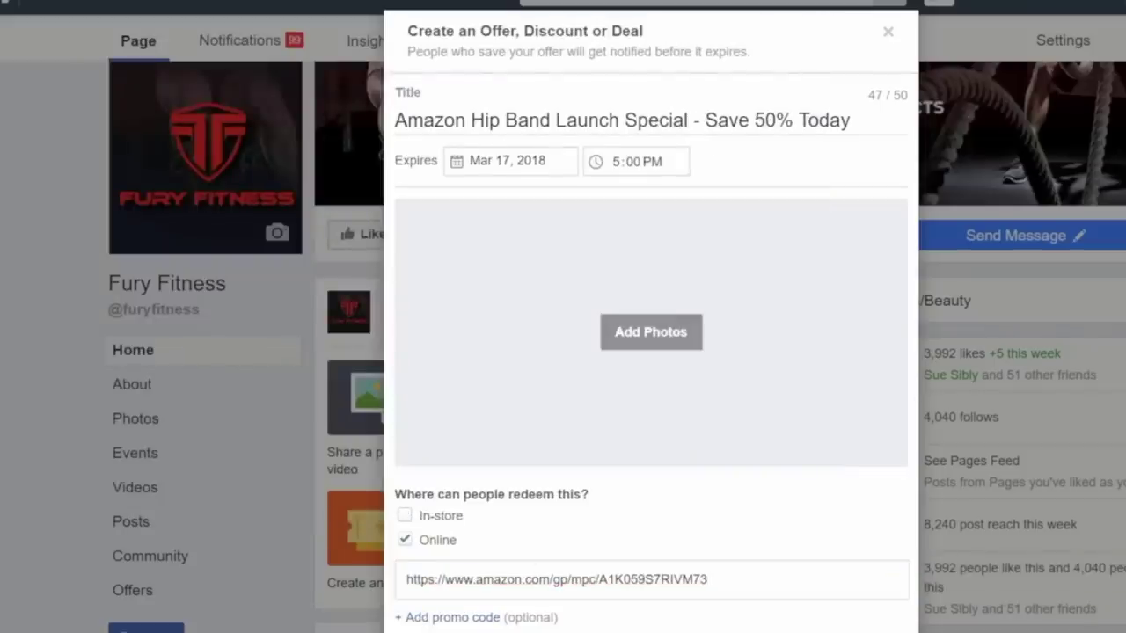
{"action": "scroll", "coordinate": [764, 520], "scroll_direction": "down", "scroll_amount": 3}
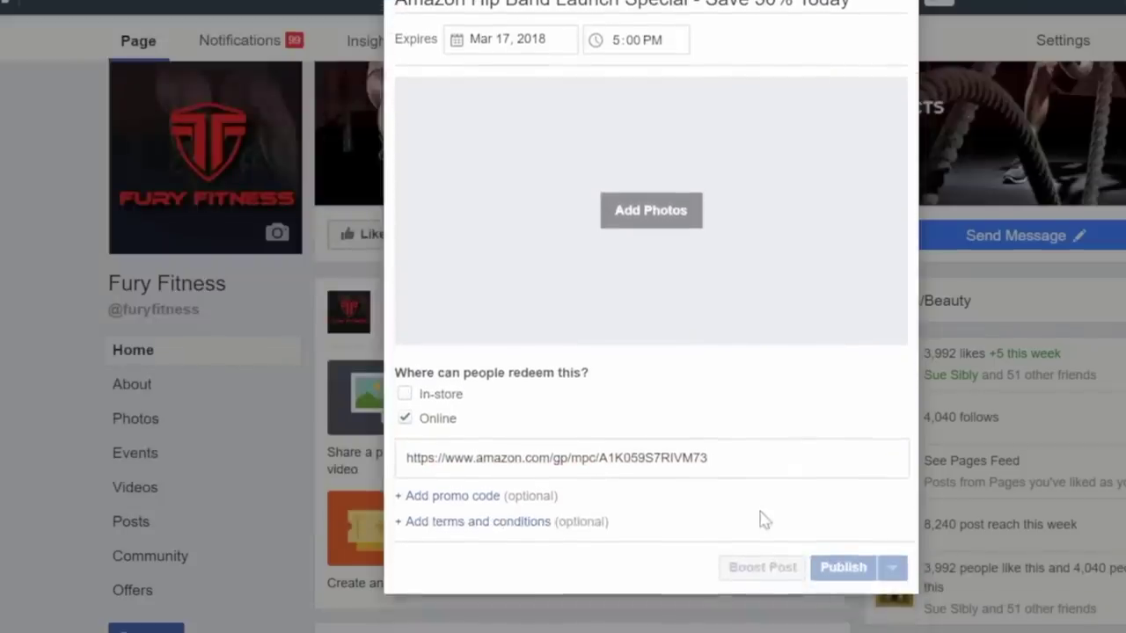
{"action": "left_click", "coordinate": [789, 453]}
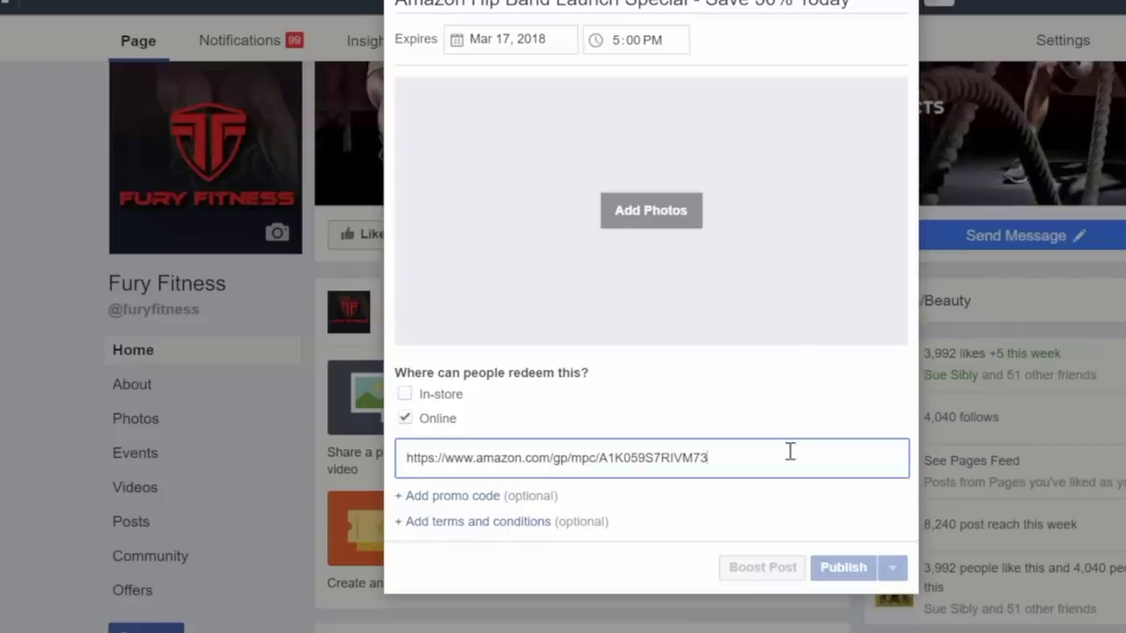
Add the FB-hip-band-50-off-V2 image as the offer's photo.
{"action": "left_click", "coordinate": [651, 215]}
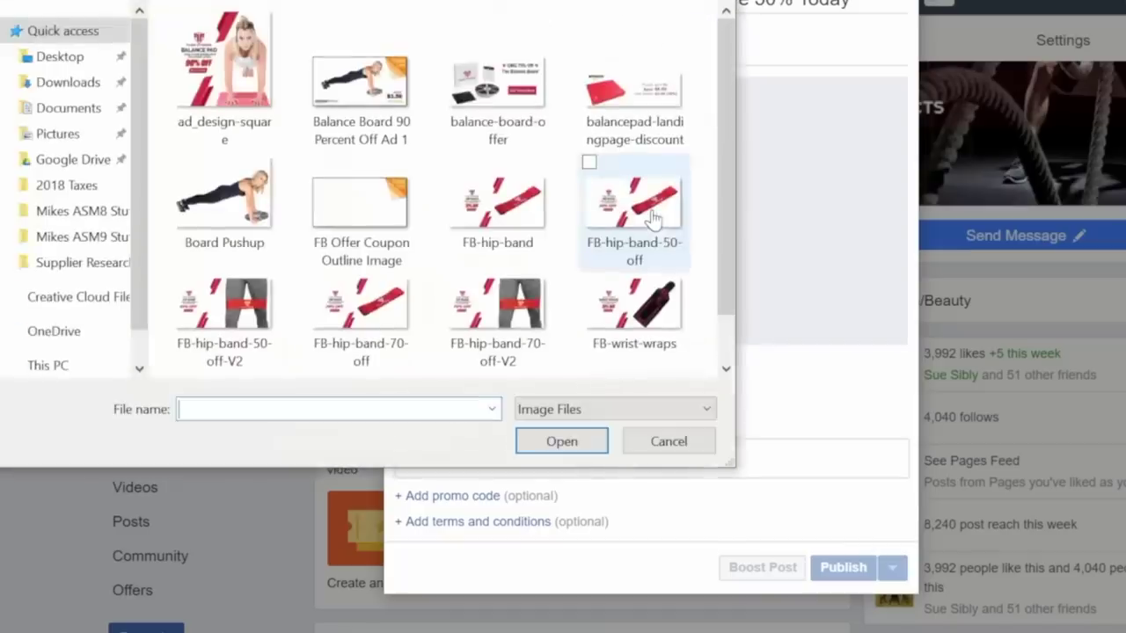
{"action": "left_click", "coordinate": [224, 303]}
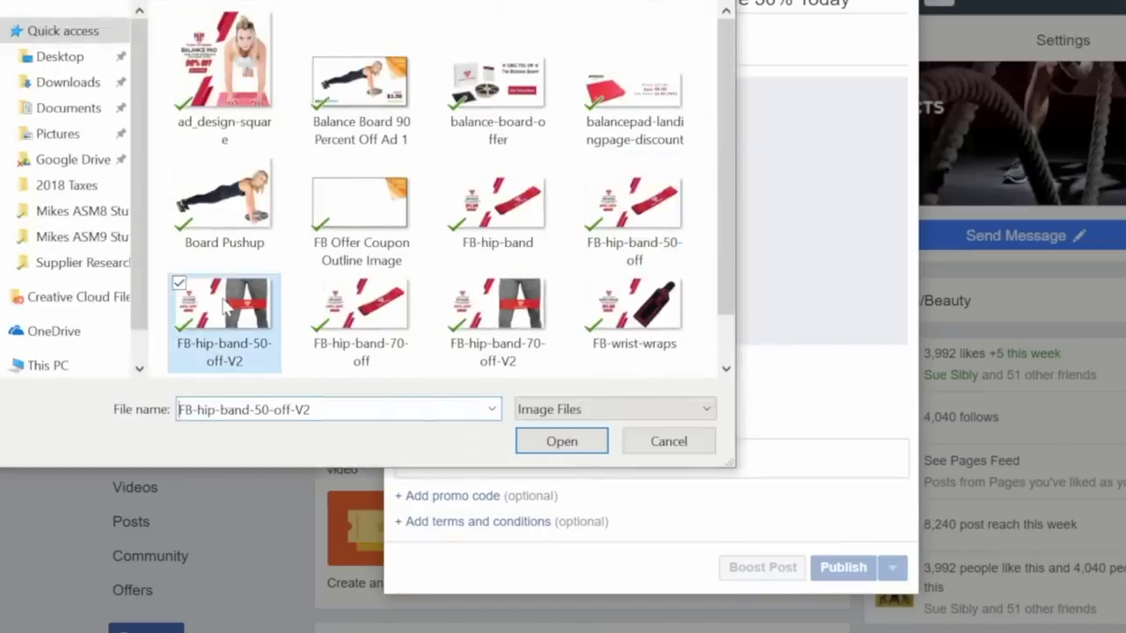
{"action": "left_click", "coordinate": [570, 440]}
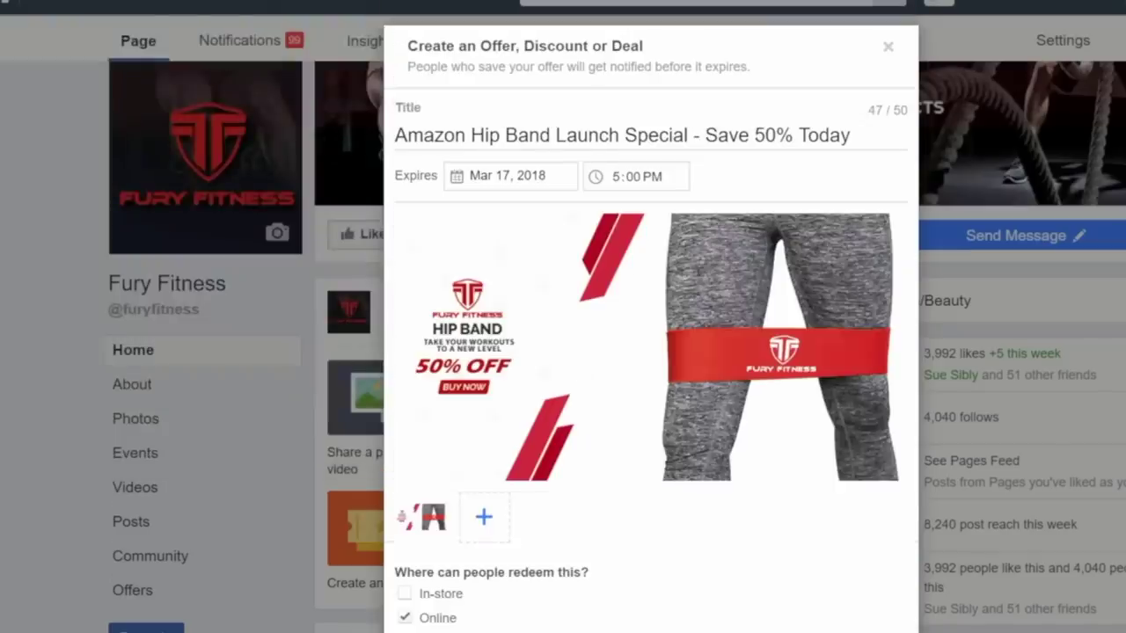
Start boosting the offer post and give it a Shop Now button.
{"action": "scroll", "coordinate": [650, 334], "scroll_direction": "down", "scroll_amount": 2}
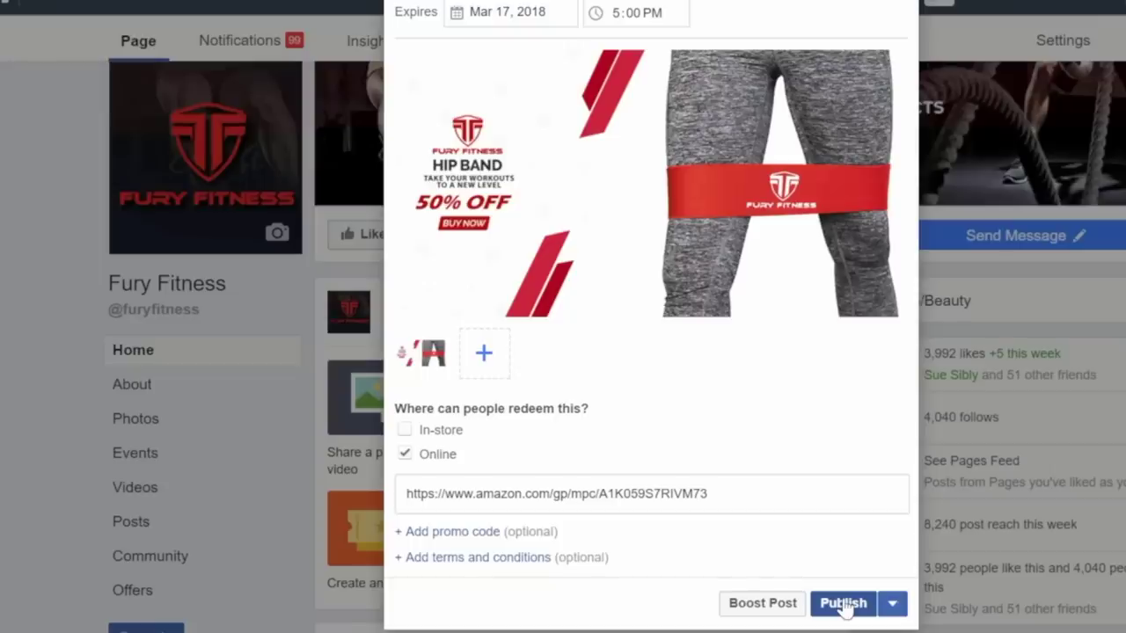
{"action": "left_click", "coordinate": [757, 605]}
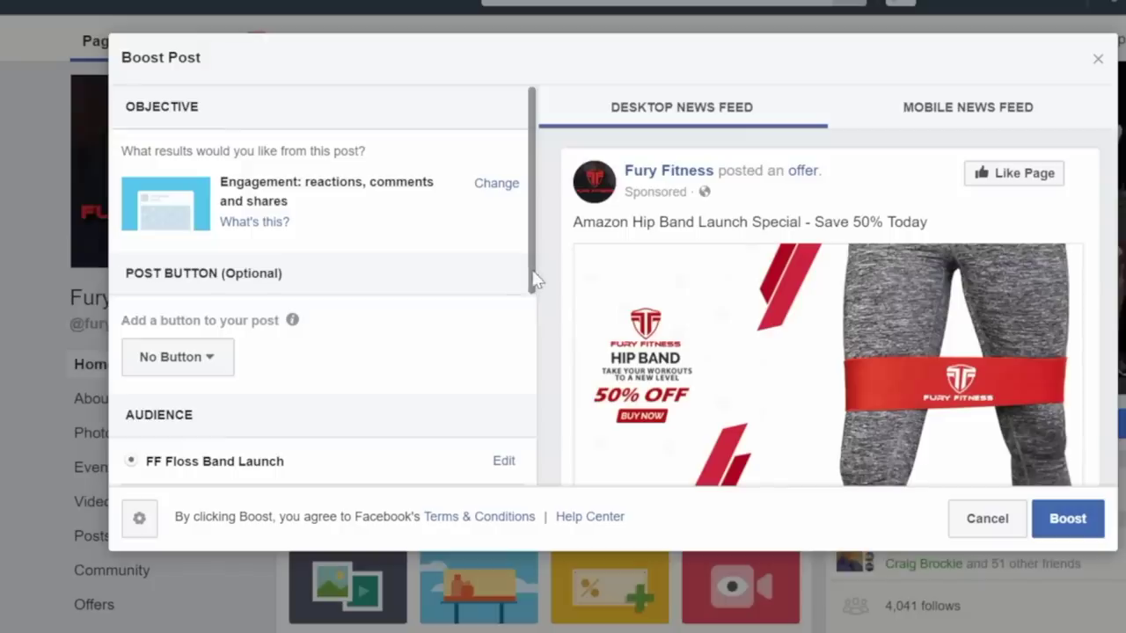
{"action": "scroll", "coordinate": [530, 290], "scroll_direction": "down", "scroll_amount": 2}
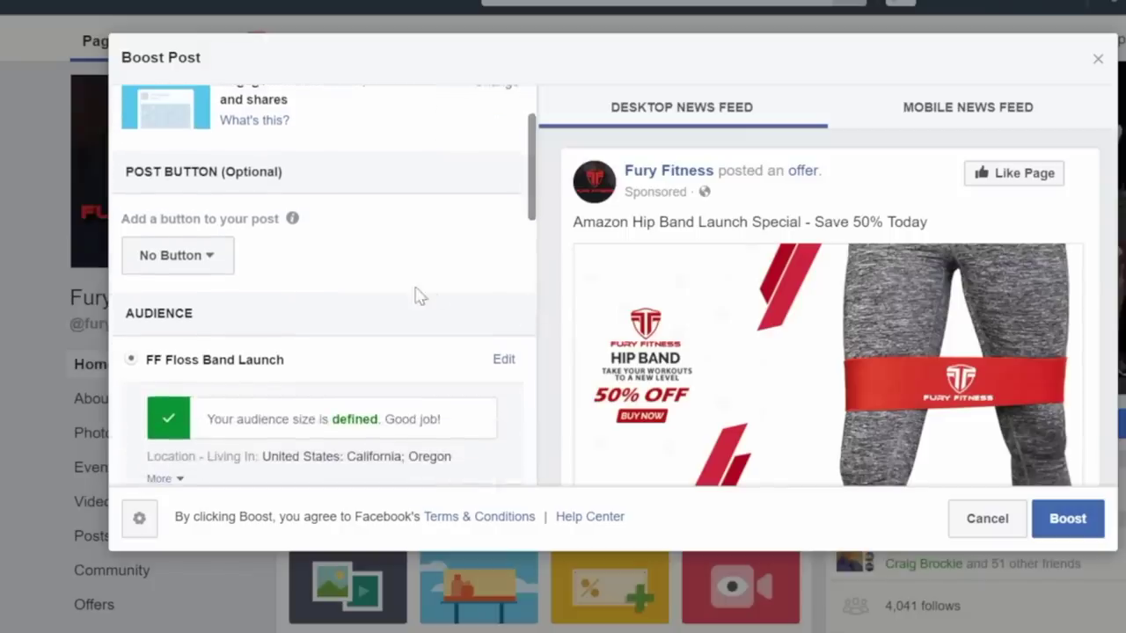
{"action": "left_click", "coordinate": [211, 257]}
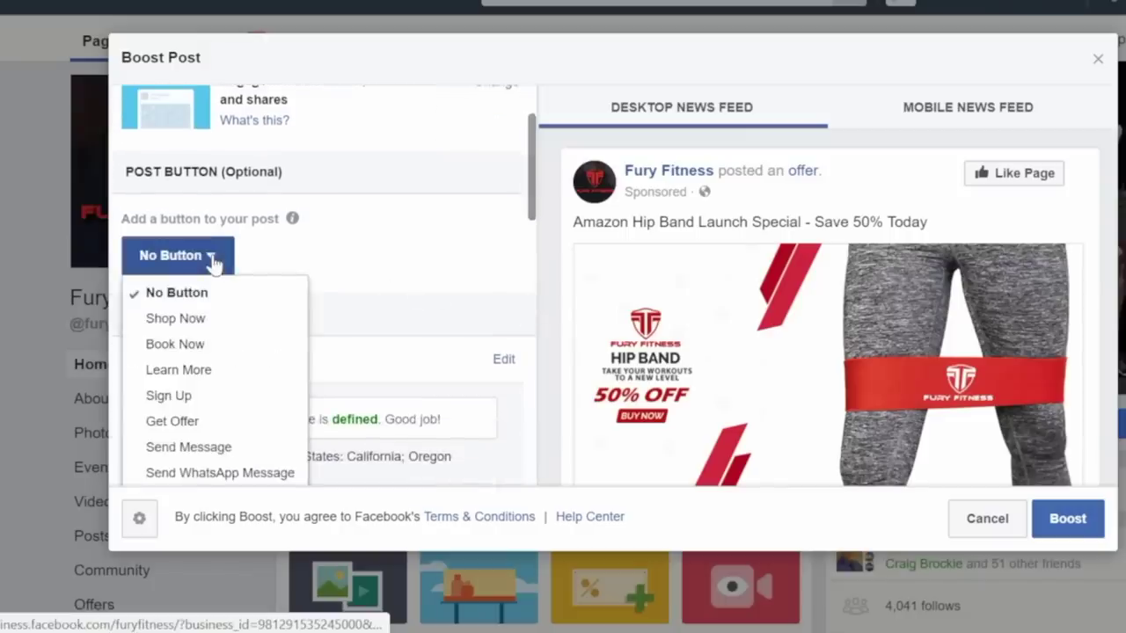
{"action": "left_click", "coordinate": [200, 320]}
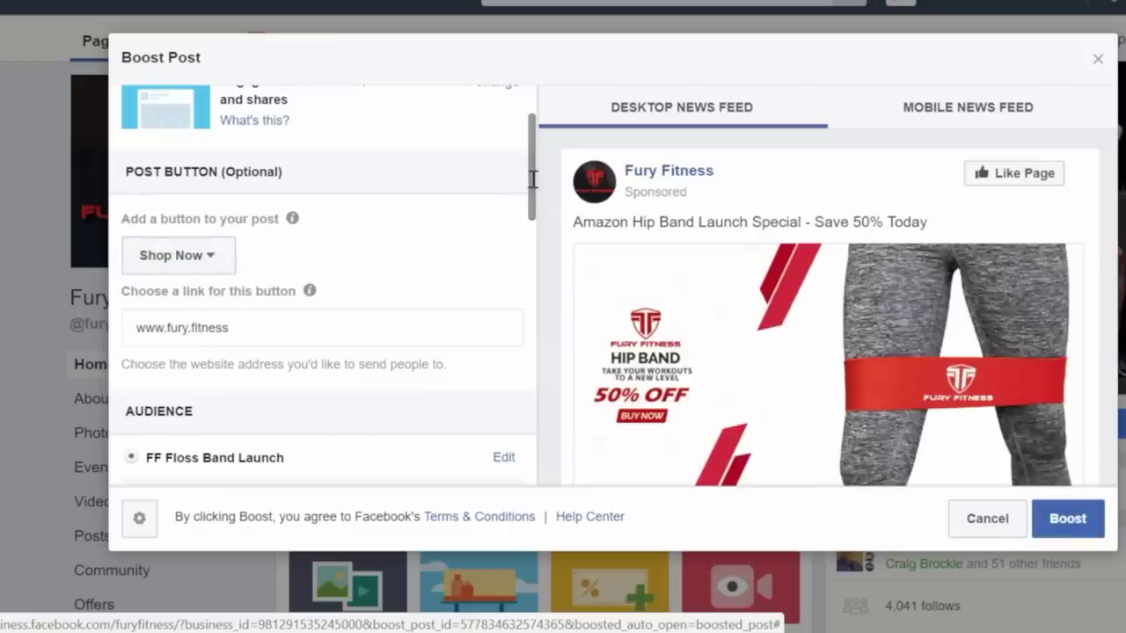
Set the boost's audience to people you choose through targeting, with an age range of 20 to 54.
{"action": "left_click_drag", "start_coordinate": [532, 180], "coordinate": [525, 255]}
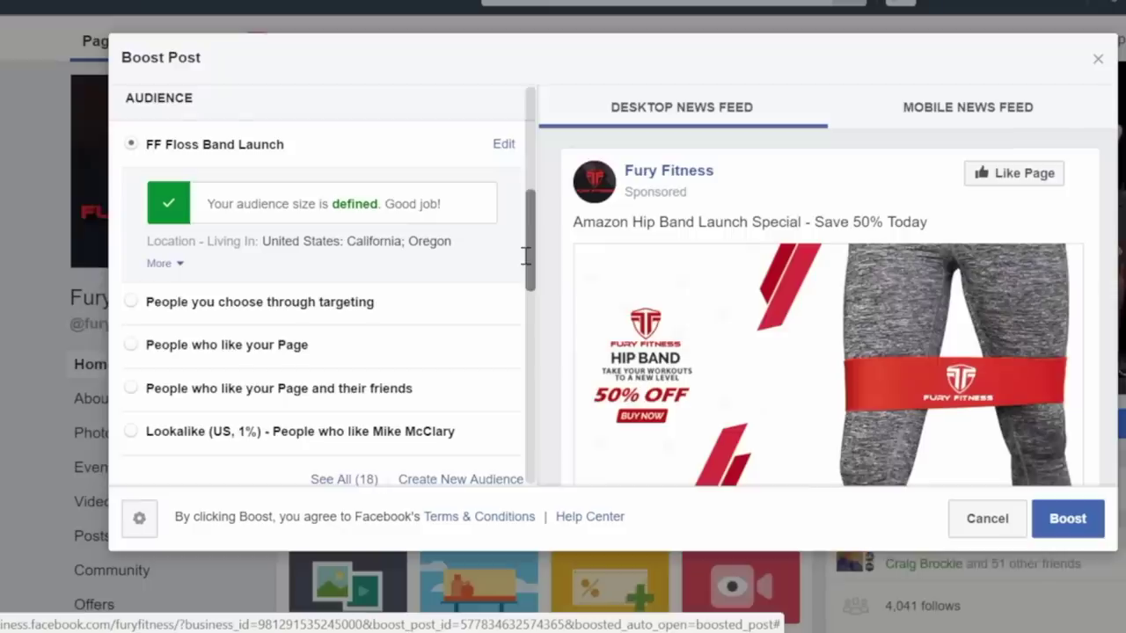
{"action": "left_click", "coordinate": [128, 302]}
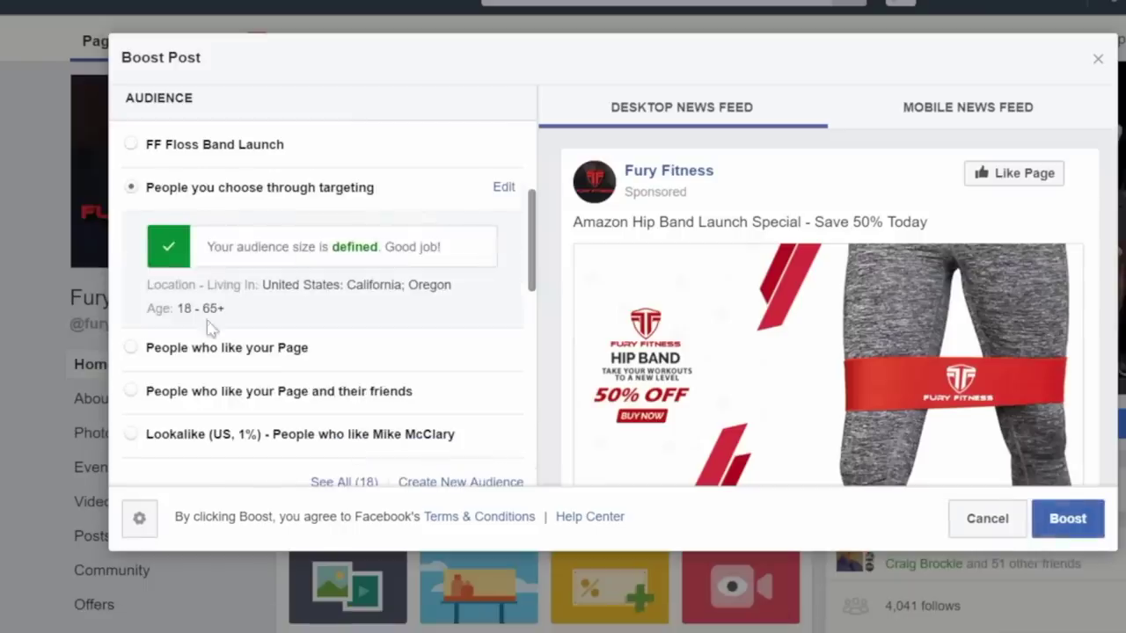
{"action": "left_click", "coordinate": [504, 190]}
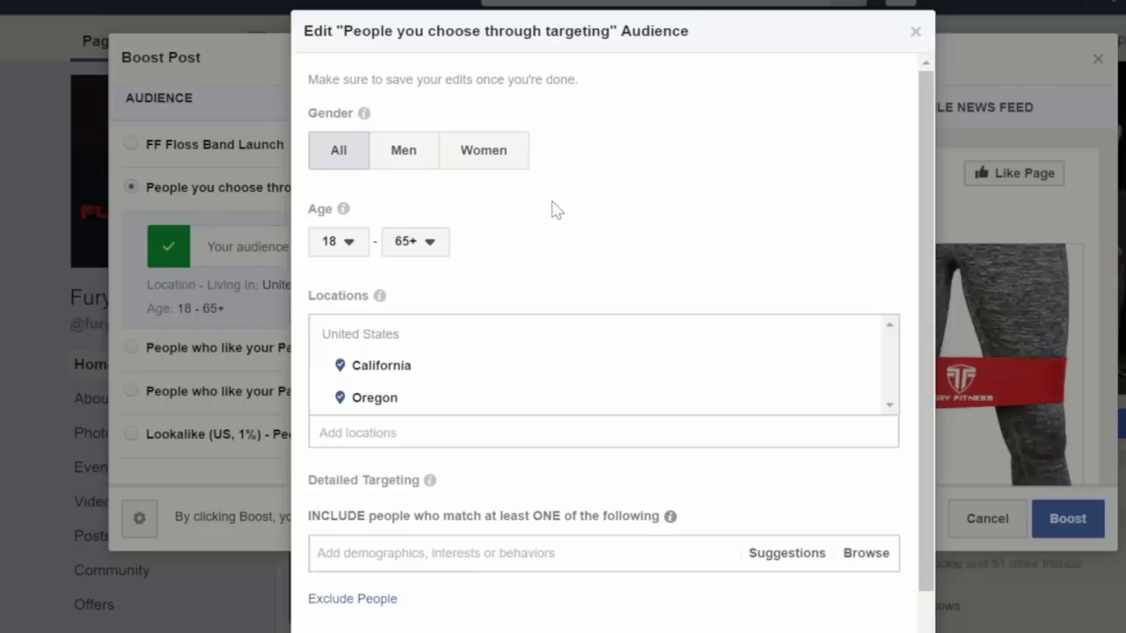
{"action": "left_click", "coordinate": [352, 249]}
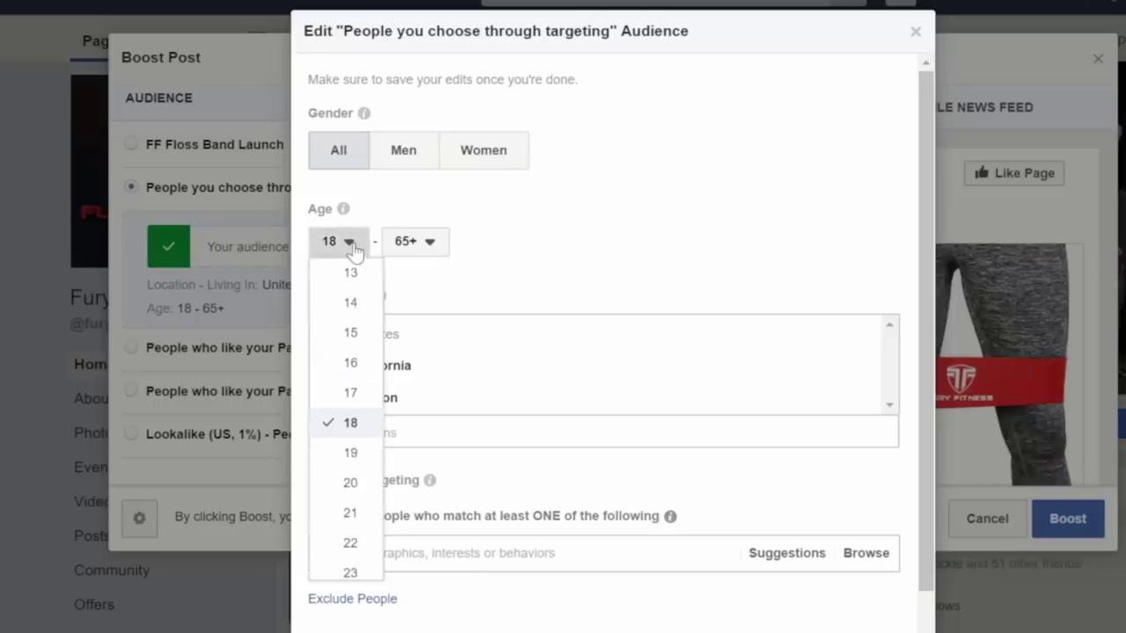
{"action": "left_click", "coordinate": [349, 483]}
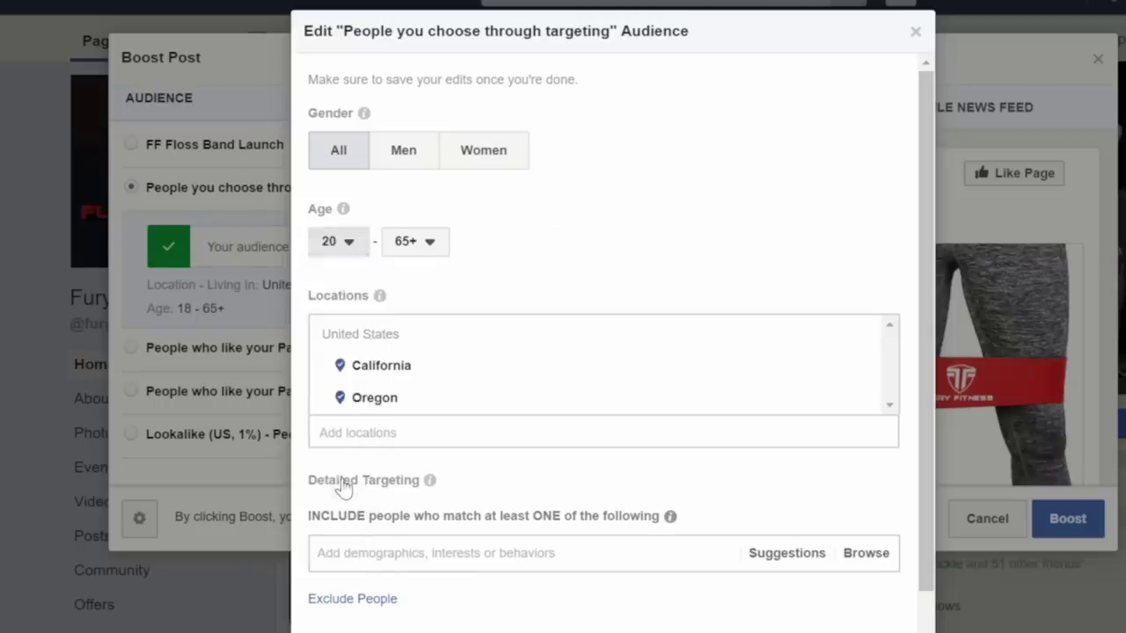
{"action": "left_click", "coordinate": [428, 248]}
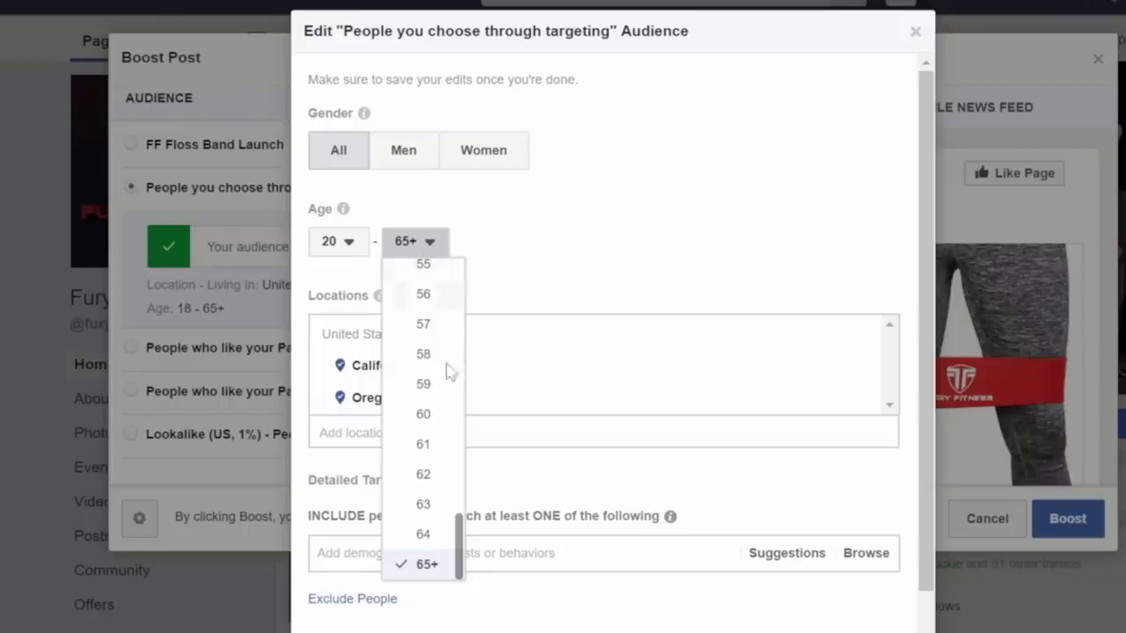
{"action": "mouse_move", "coordinate": [460, 515]}
{"action": "left_mouse_down"}
{"action": "mouse_move", "coordinate": [458, 526]}
{"action": "mouse_move", "coordinate": [458, 509]}
{"action": "left_mouse_up"}
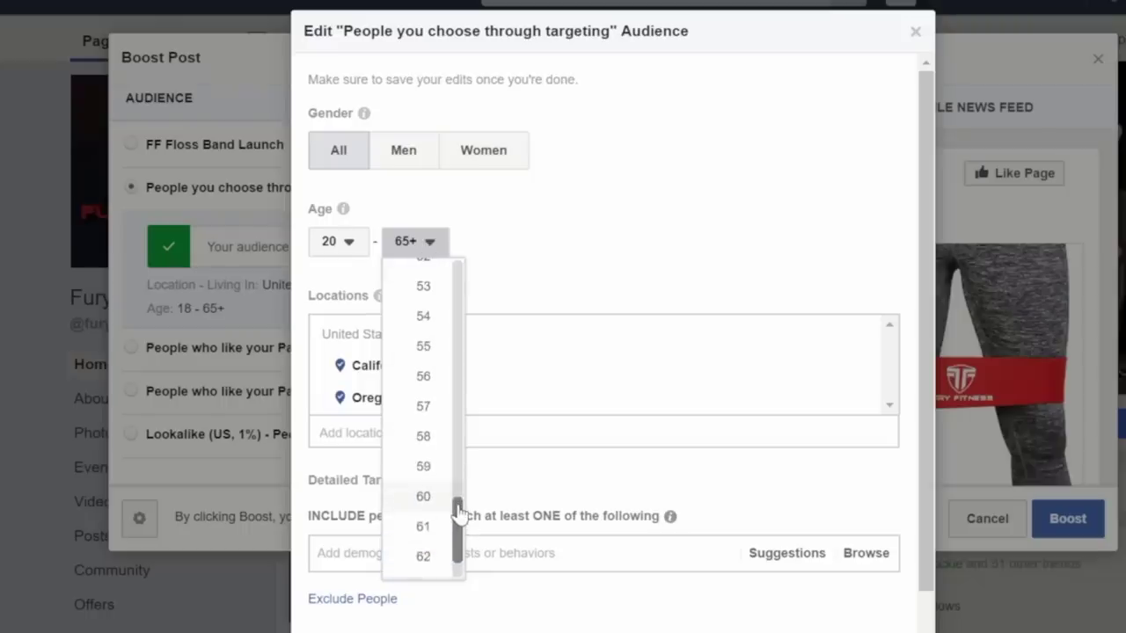
{"action": "left_click", "coordinate": [420, 317]}
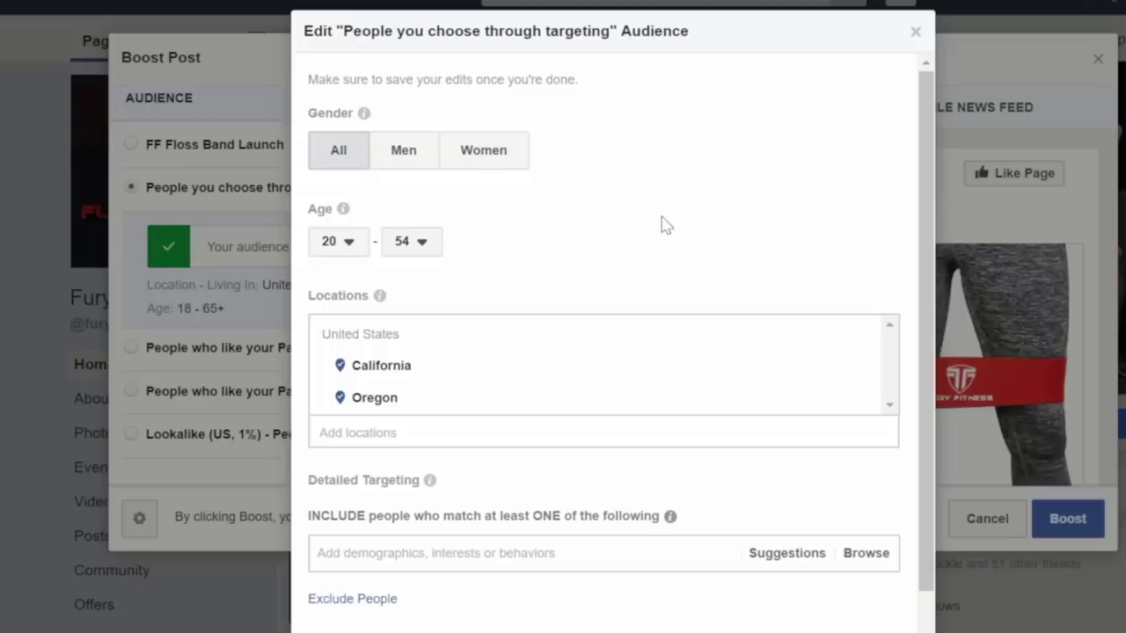
Replace California and Oregon with the whole United States as the targeted audience's location.
{"action": "mouse_move", "coordinate": [623, 397]}
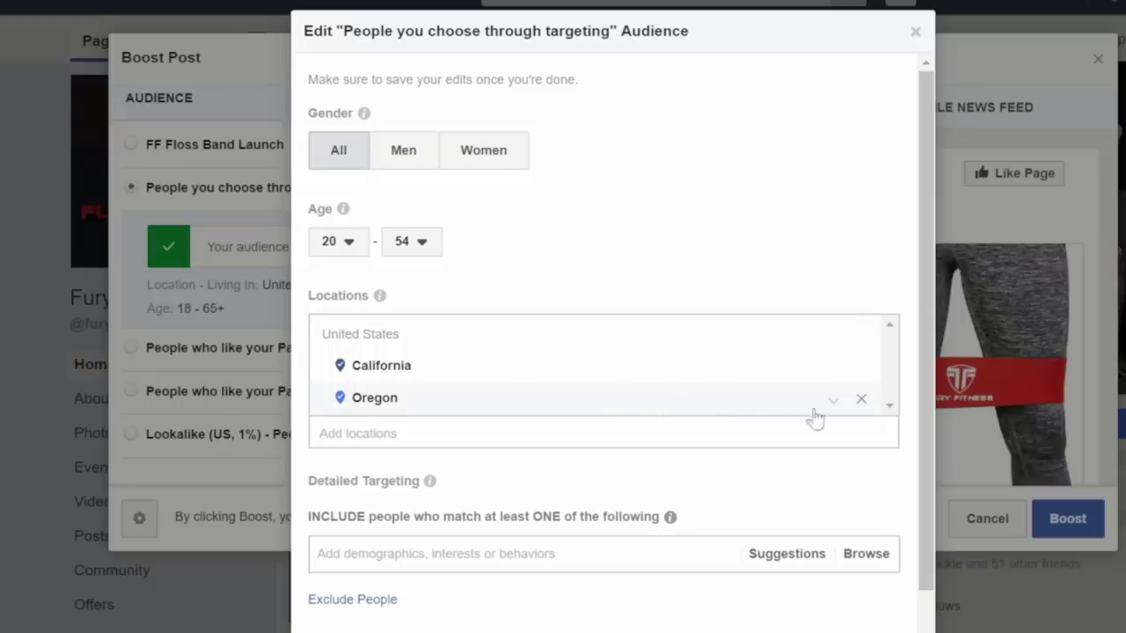
{"action": "left_click", "coordinate": [861, 400]}
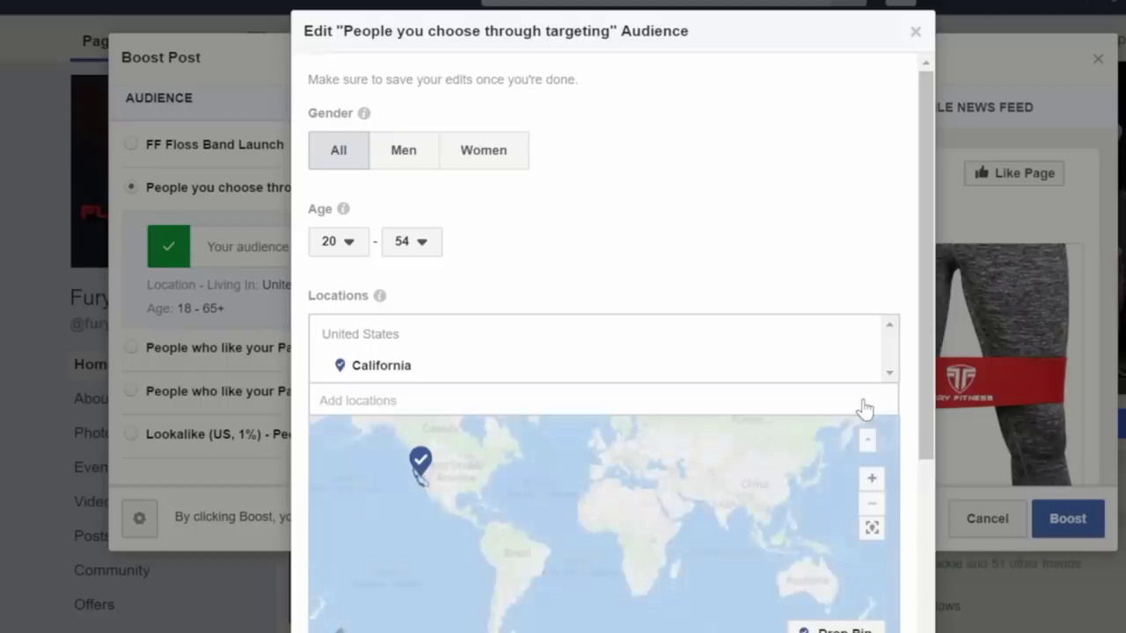
{"action": "left_click", "coordinate": [863, 367]}
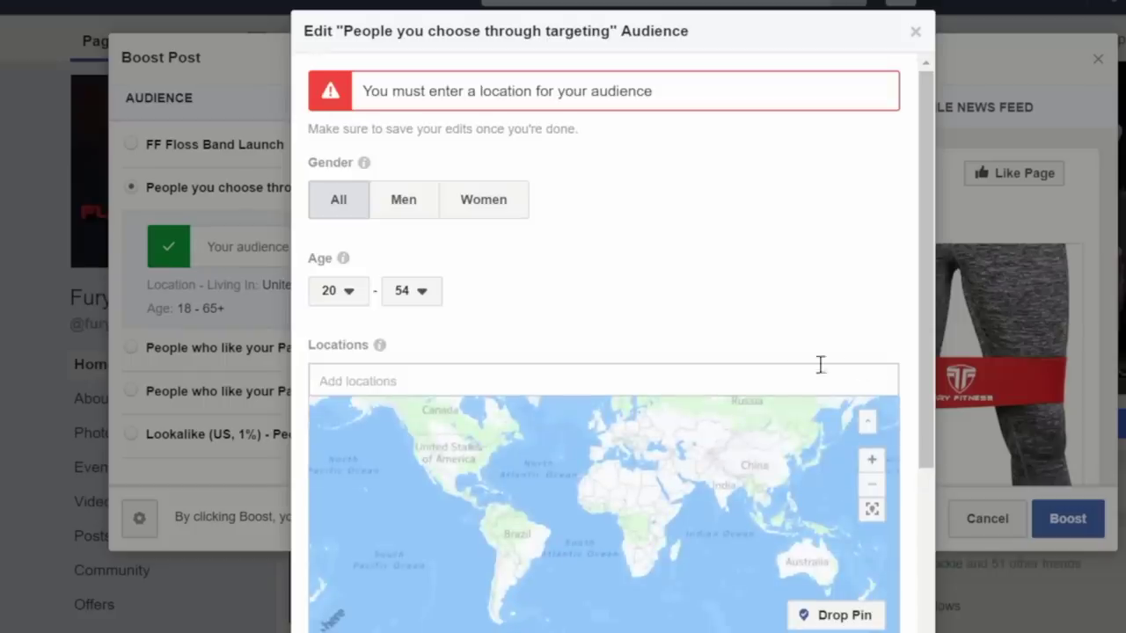
{"action": "left_click", "coordinate": [764, 380]}
{"action": "type", "text": "united states"}
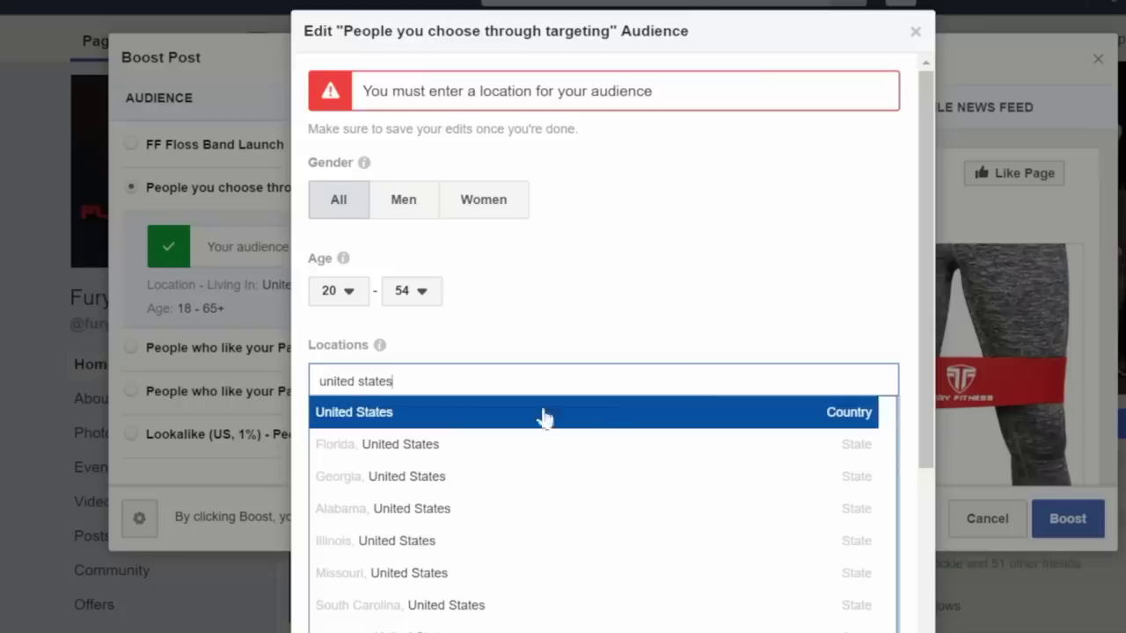
{"action": "left_click", "coordinate": [455, 417]}
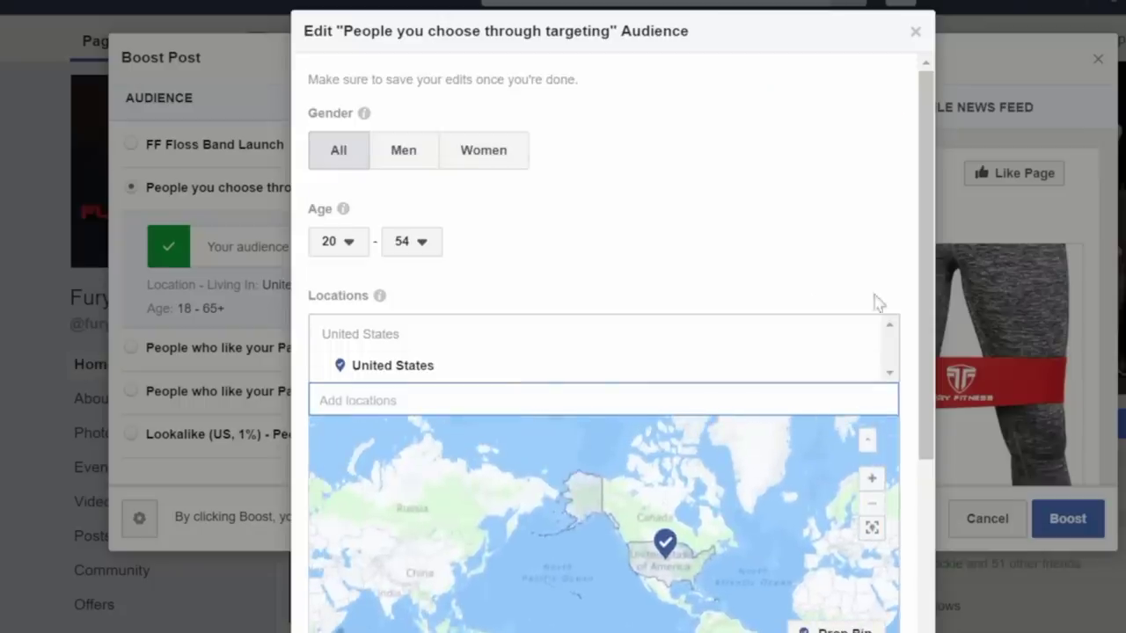
Include people with the Amazon.com interest in the audience's detailed targeting.
{"action": "scroll", "coordinate": [926, 317], "scroll_direction": "down", "scroll_amount": 1}
{"action": "left_click_drag", "start_coordinate": [928, 327], "coordinate": [925, 491]}
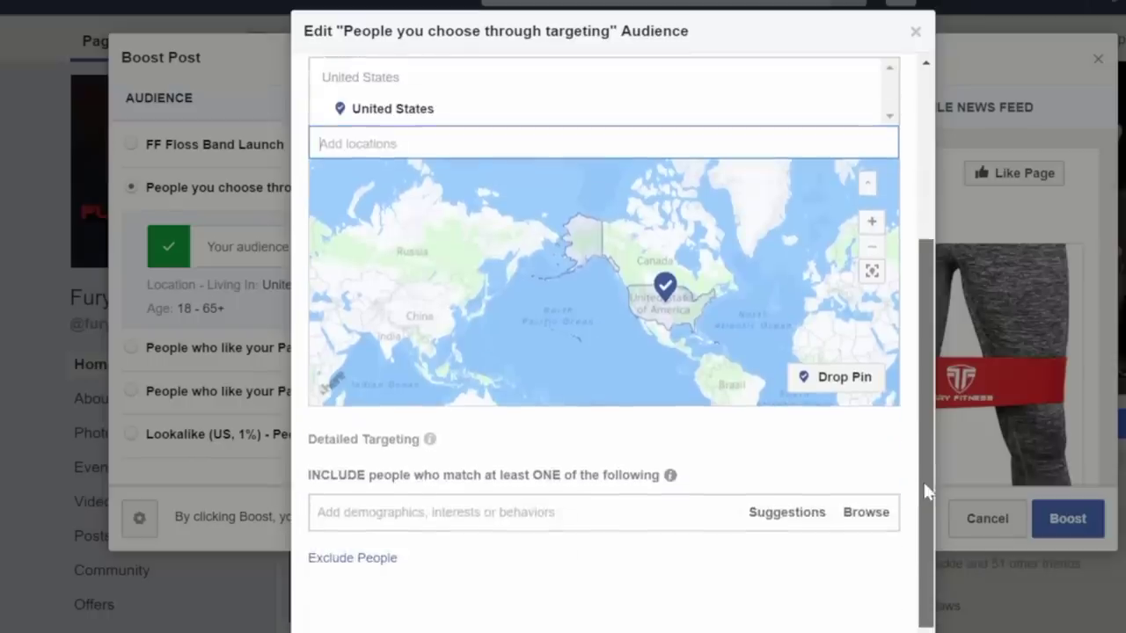
{"action": "left_click", "coordinate": [591, 509]}
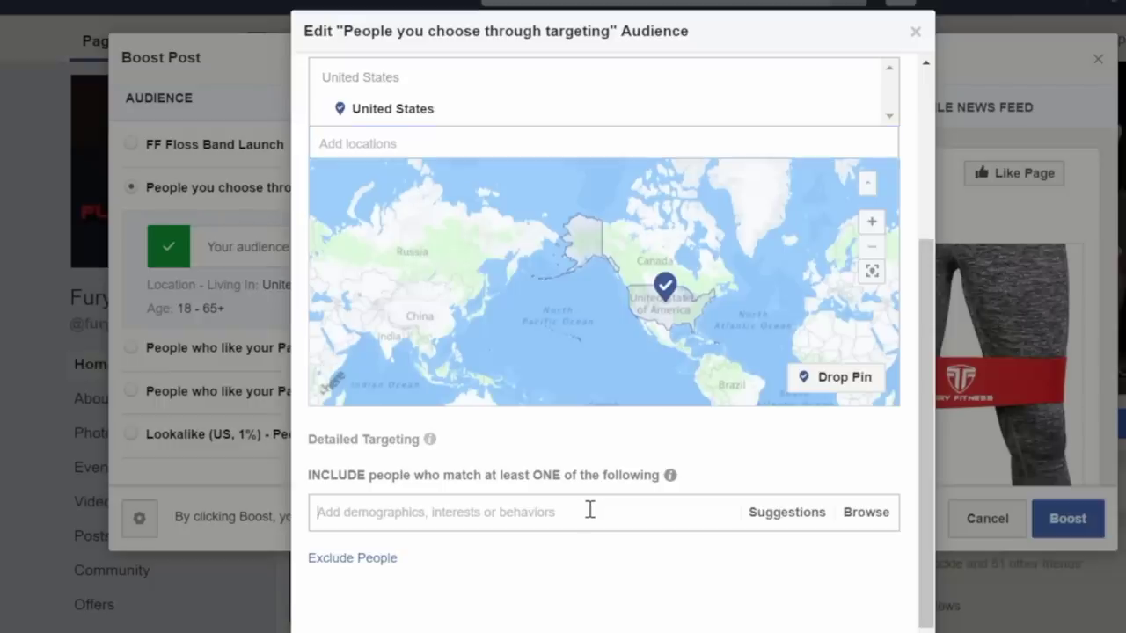
{"action": "type", "text": "am"}
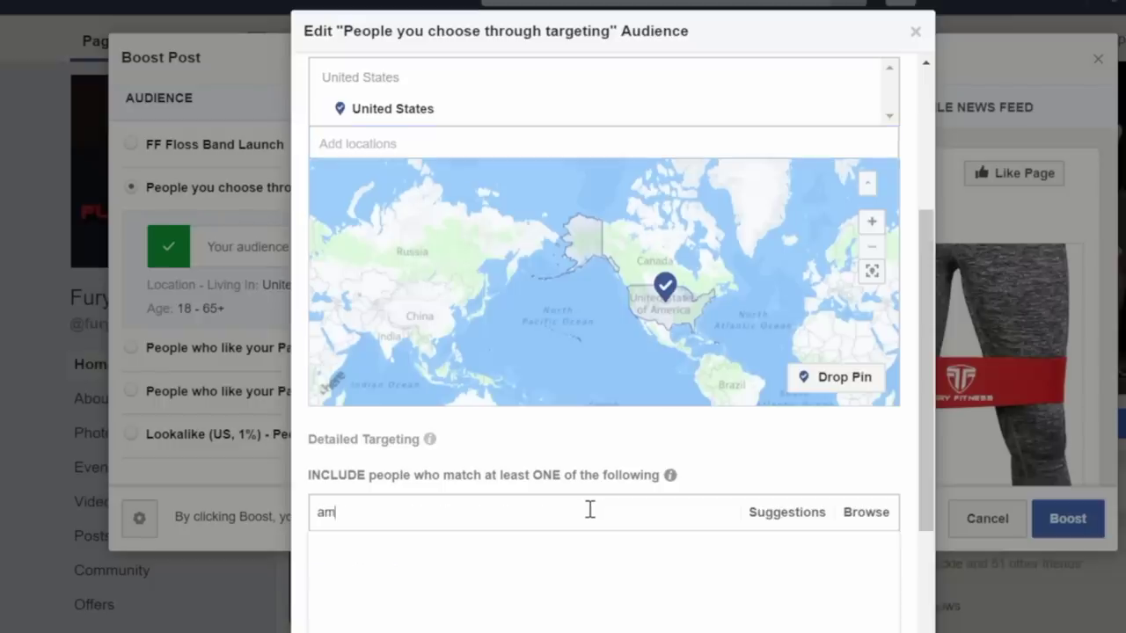
{"action": "type", "text": "azon.com"}
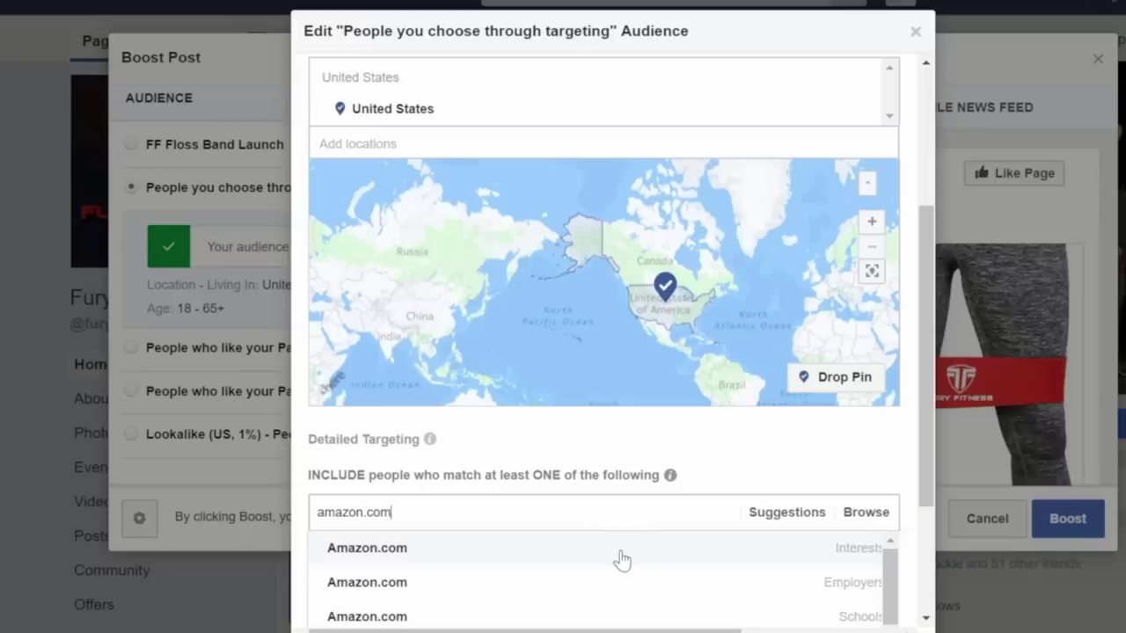
{"action": "left_click", "coordinate": [622, 548]}
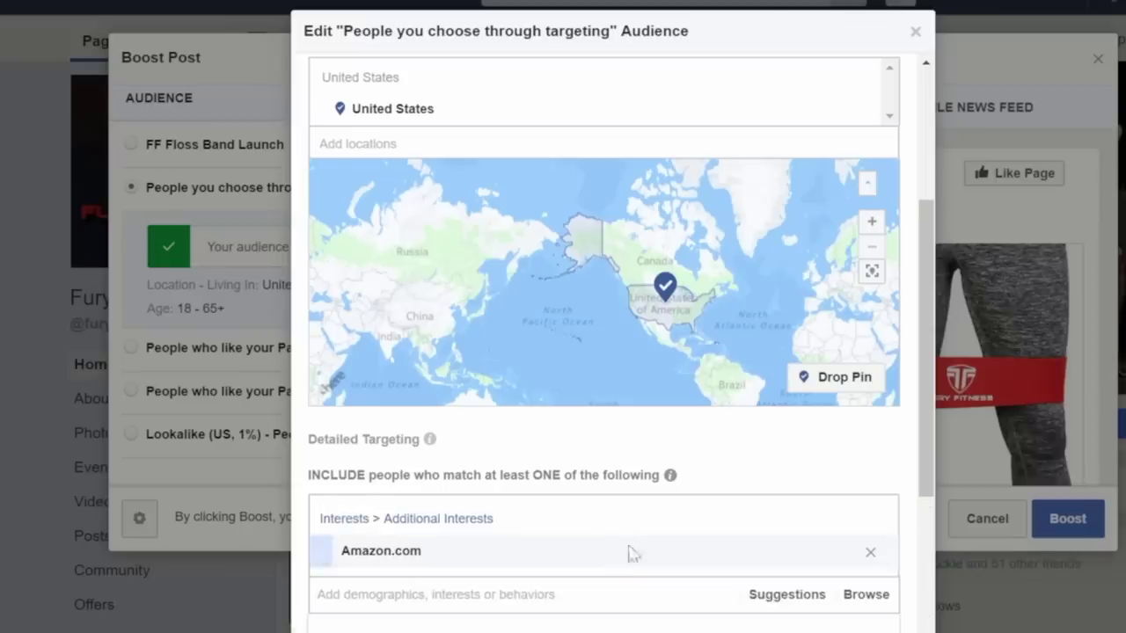
Narrow the audience to people who must also match the Fitness purchase behavior, and save the audience.
{"action": "left_click_drag", "start_coordinate": [930, 372], "coordinate": [926, 545]}
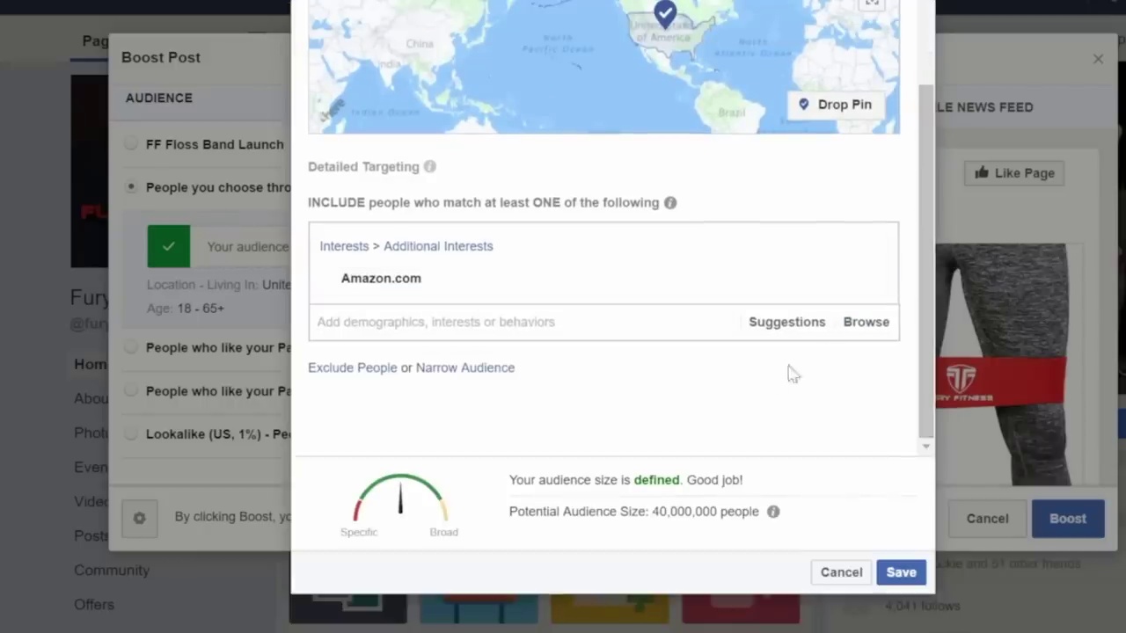
{"action": "left_click", "coordinate": [455, 373]}
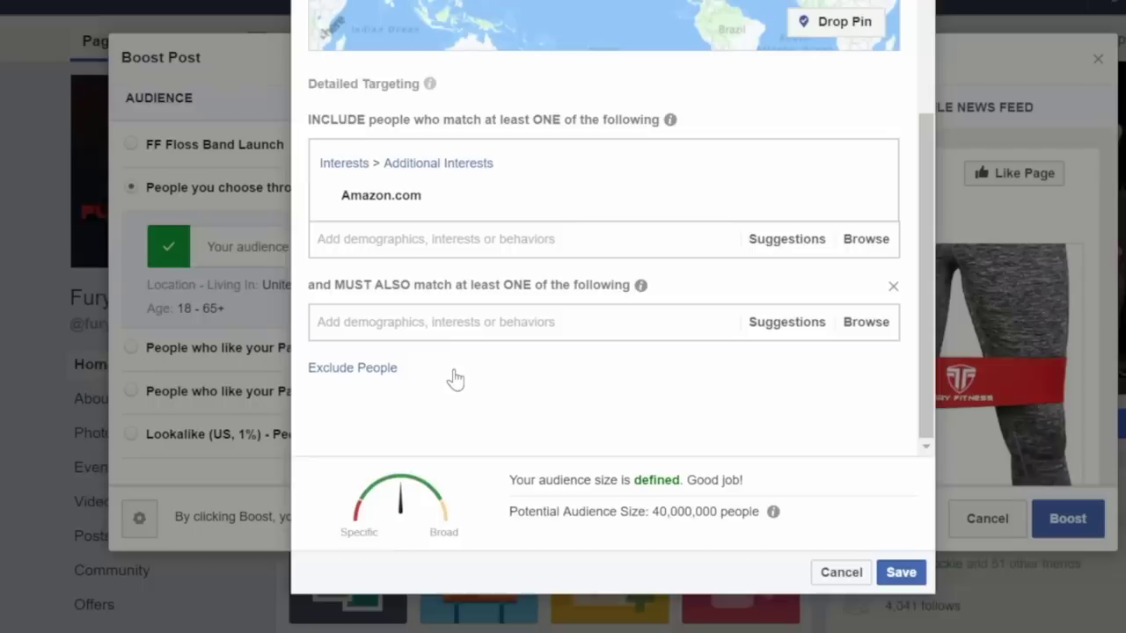
{"action": "left_click", "coordinate": [465, 321]}
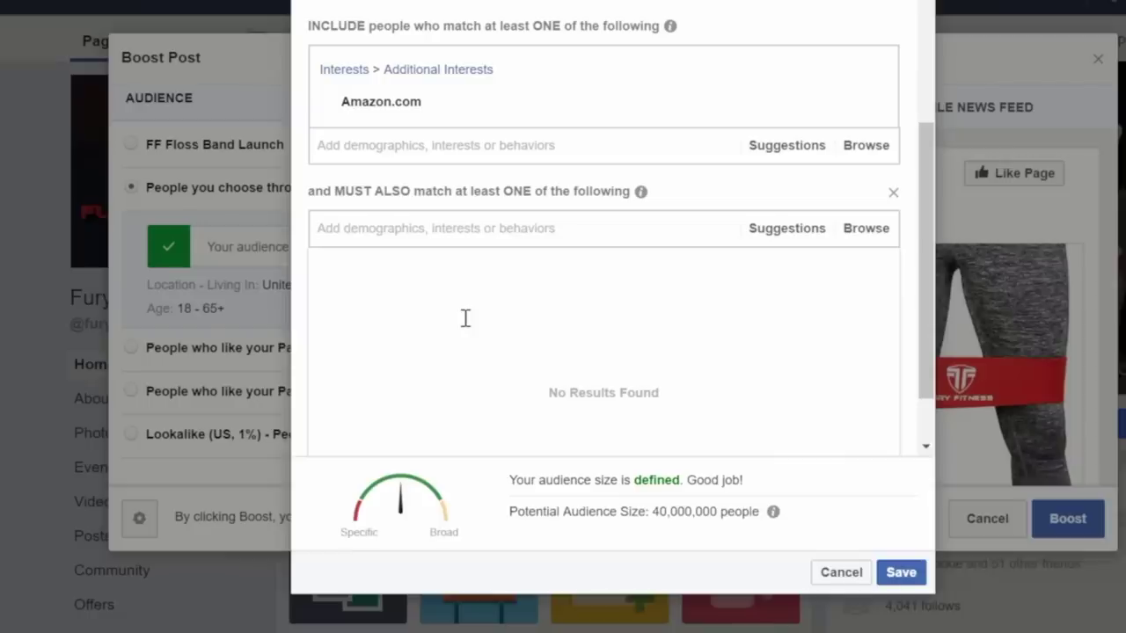
{"action": "type", "text": "fitness"}
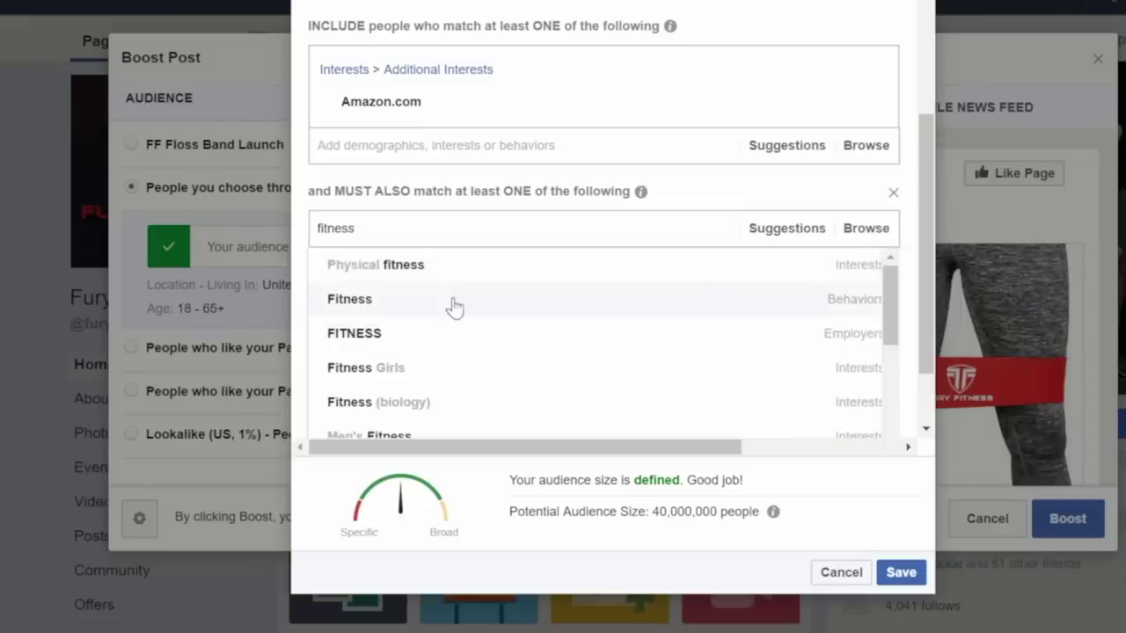
{"action": "left_click", "coordinate": [521, 299]}
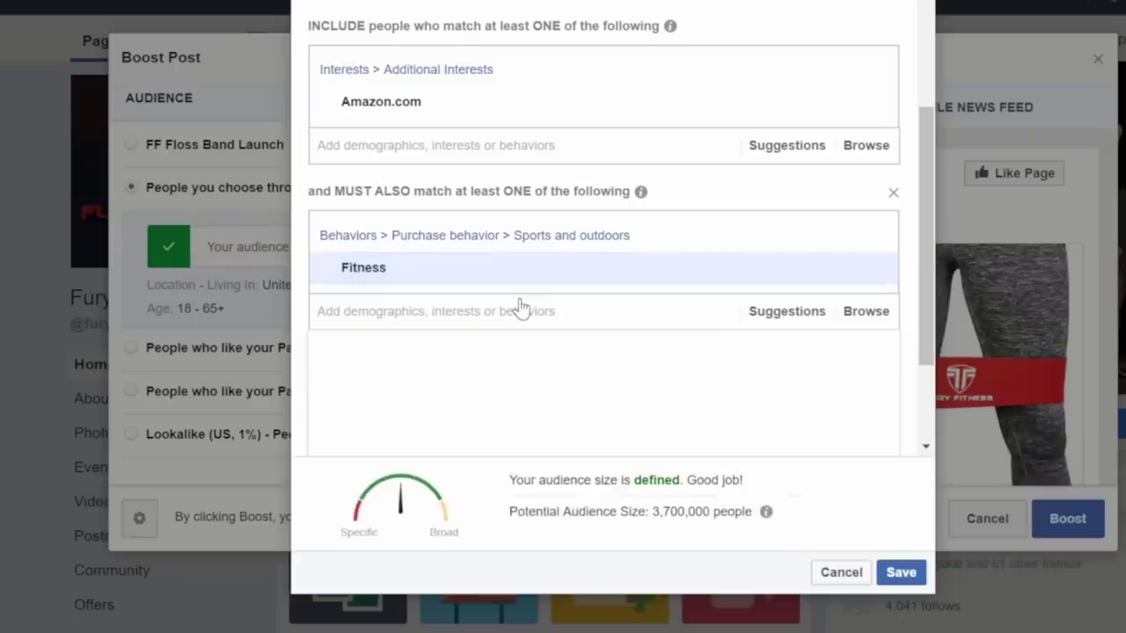
{"action": "left_click", "coordinate": [895, 577]}
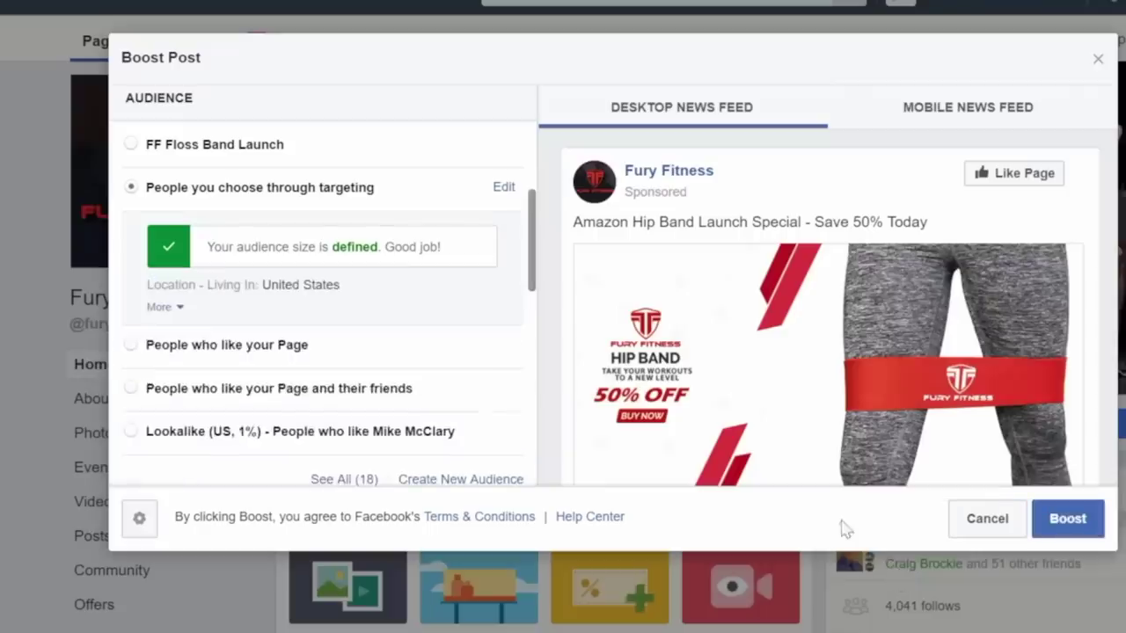
Set the boost's total budget to 70.00 USD.
{"action": "left_click_drag", "start_coordinate": [532, 264], "coordinate": [535, 366]}
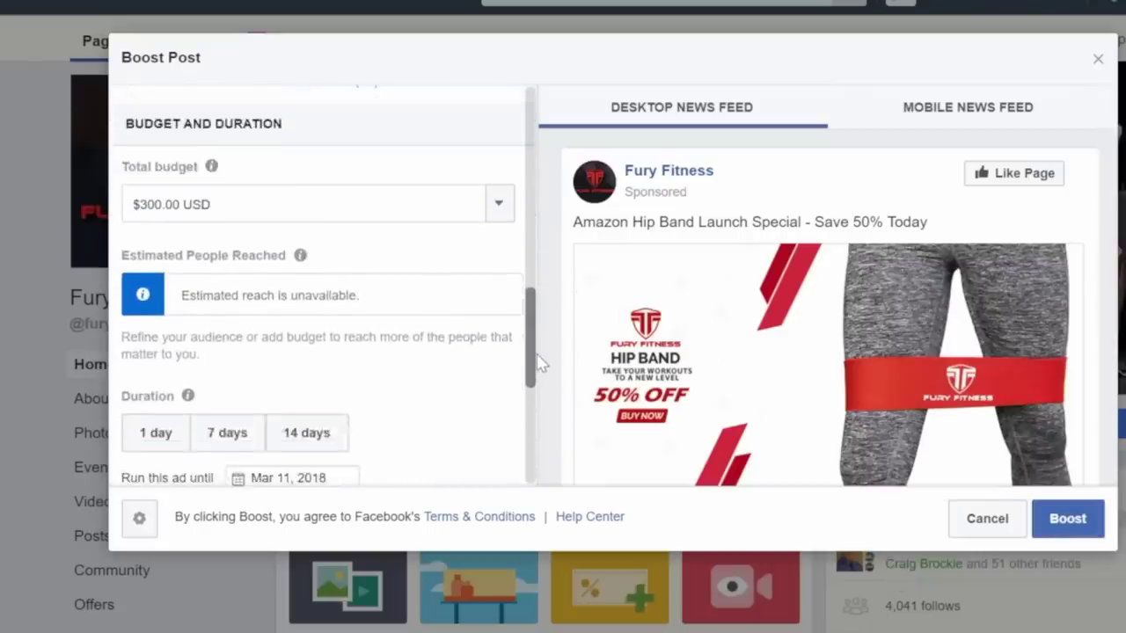
{"action": "left_click", "coordinate": [422, 211]}
{"action": "scroll", "coordinate": [519, 343], "scroll_direction": "up", "scroll_amount": 2}
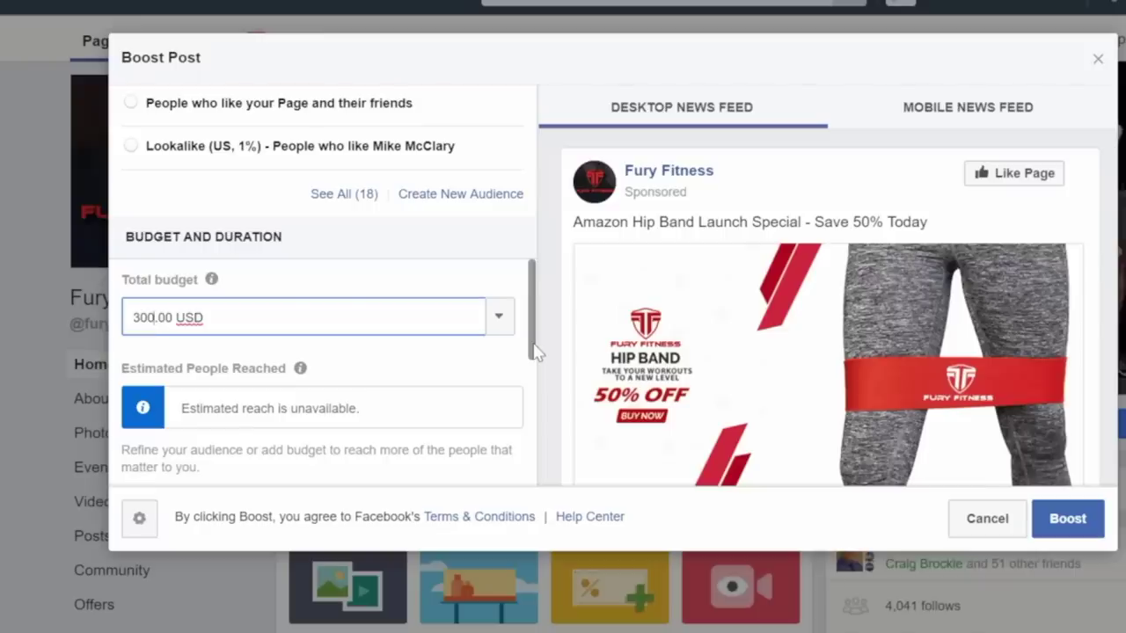
{"action": "key", "text": "BackSpace"}
{"action": "key", "text": "BackSpace"}
{"action": "key", "text": "BackSpace"}
{"action": "type", "text": "70"}
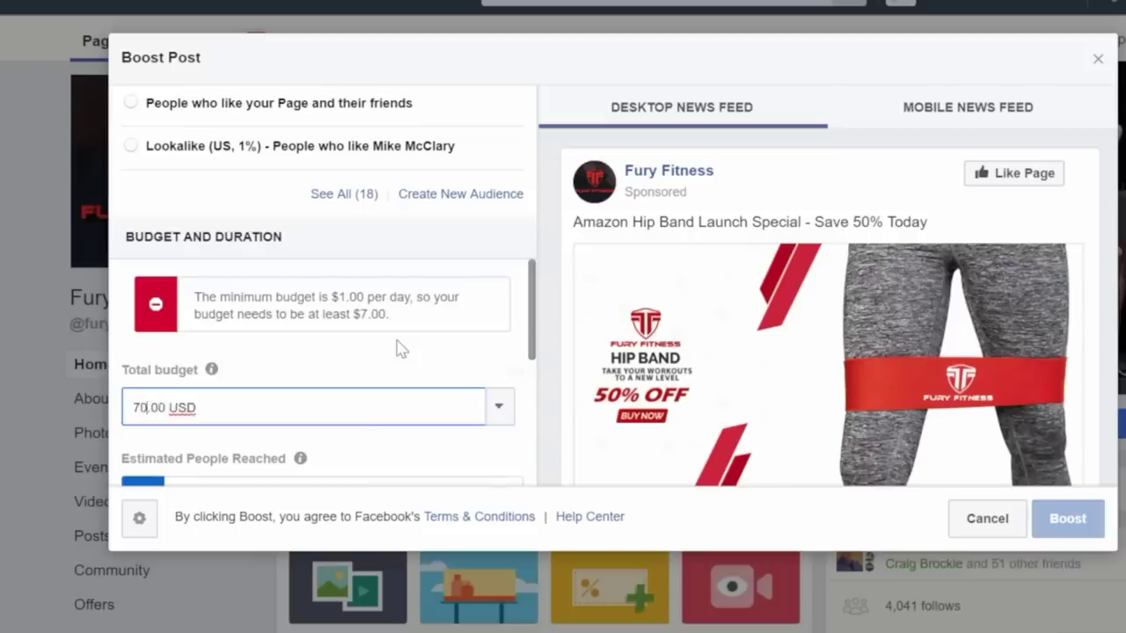
Set the boost's duration to 7 days and submit the promotion.
{"action": "left_click_drag", "start_coordinate": [535, 321], "coordinate": [534, 374]}
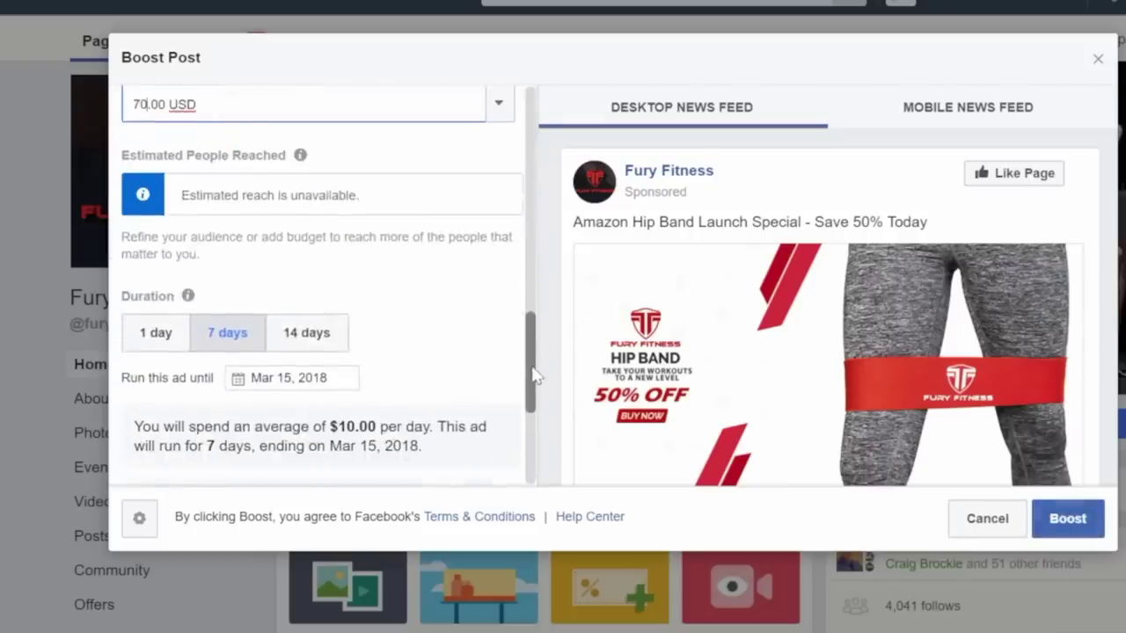
{"action": "left_click", "coordinate": [236, 355]}
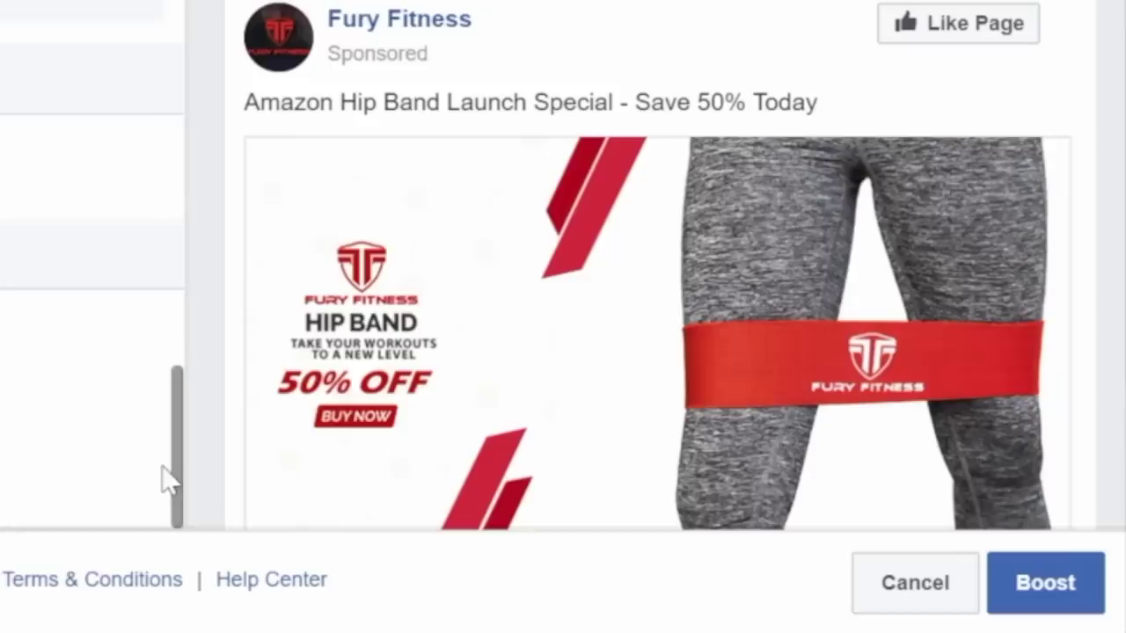
{"action": "left_click", "coordinate": [1041, 591]}
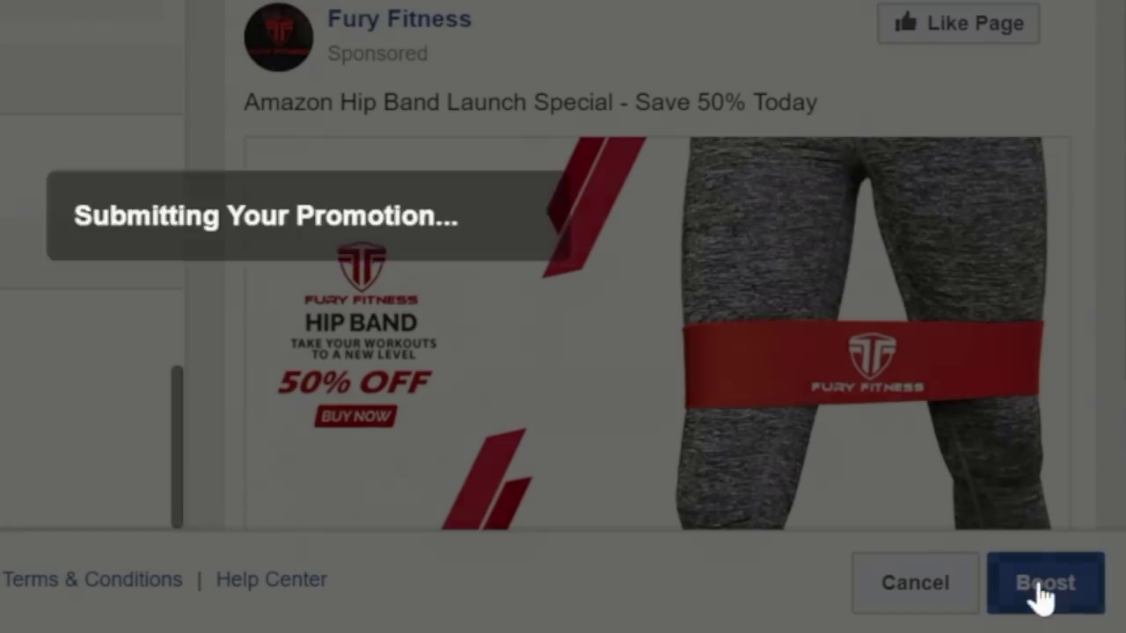